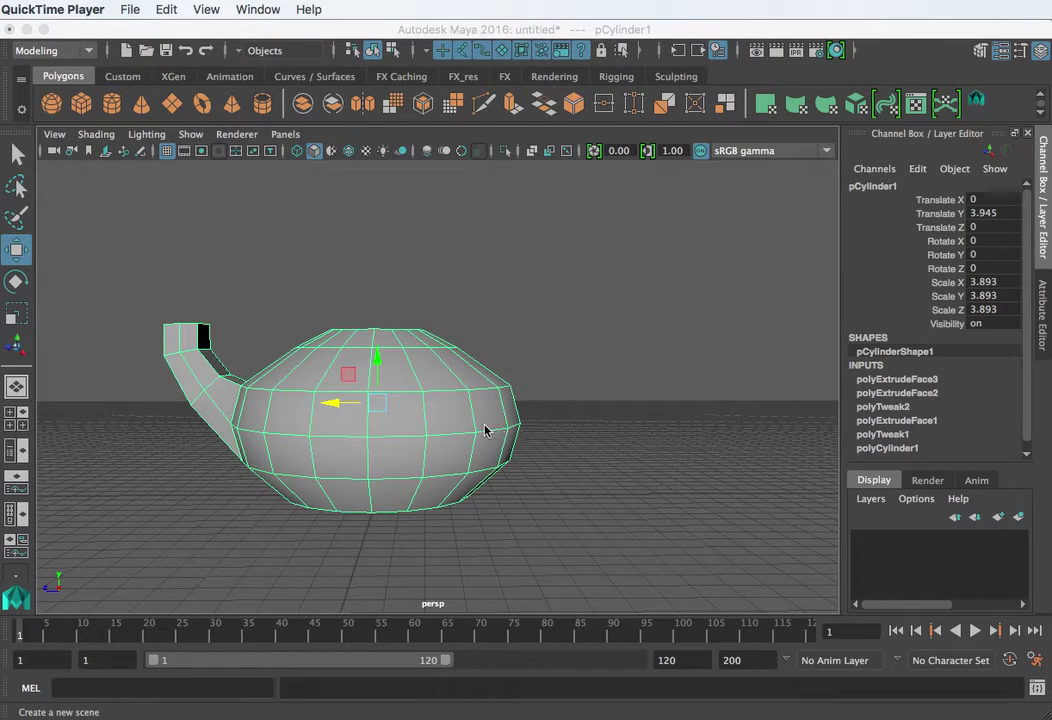
Select the horizontal edge loop around the middle of the teapot body.
left_click_drag(485, 430, 420, 420, "alt")
mouse_move(420, 420)
right_mouse_down("alt")
mouse_move(413, 404)
mouse_move(541, 401)
mouse_move(425, 413)
right_mouse_up("alt")
left_click_drag(425, 413, 477, 398, "alt")
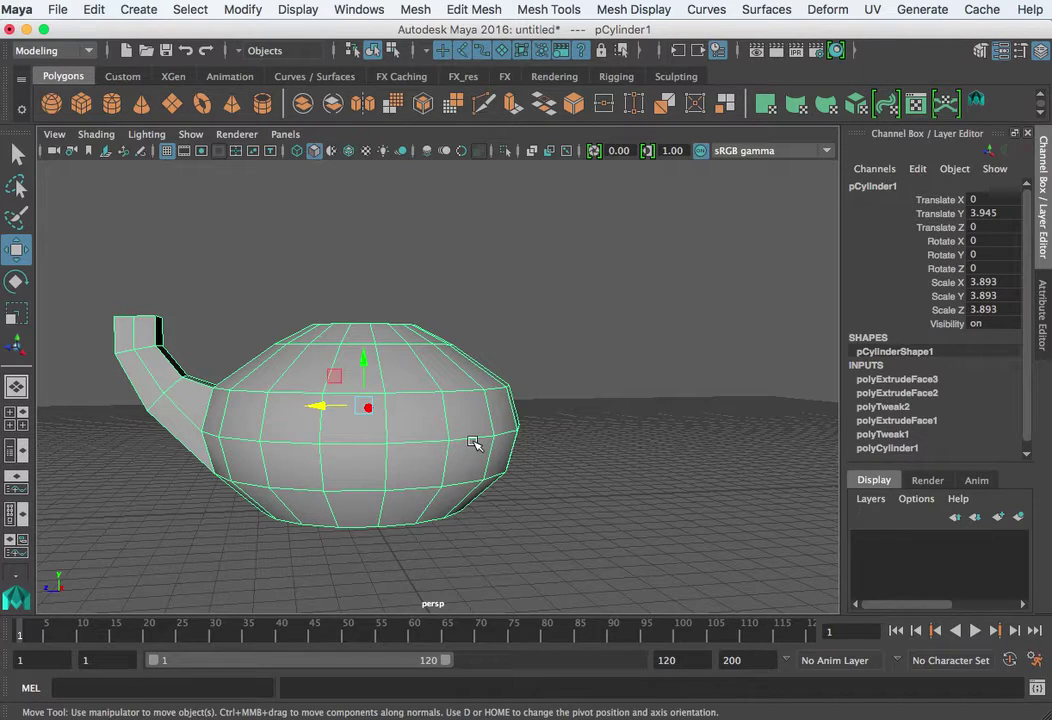
left_click_drag(475, 443, 352, 443, "alt")
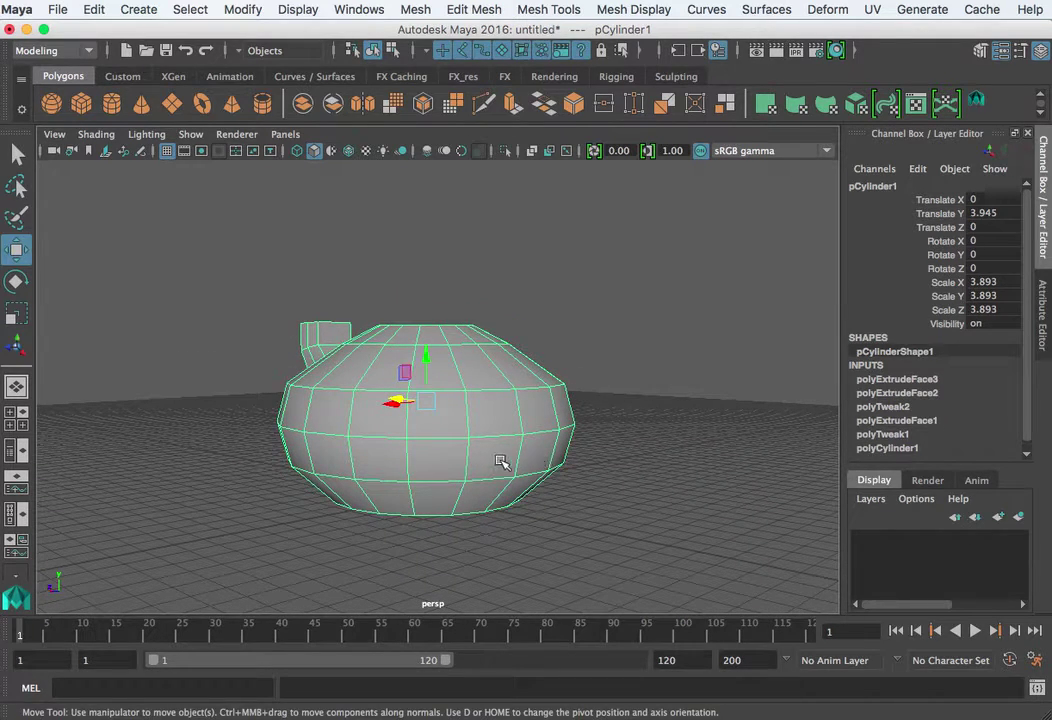
left_click_drag(481, 463, 545, 453, "alt")
right_click_drag(456, 416, 457, 372)
left_click(444, 434)
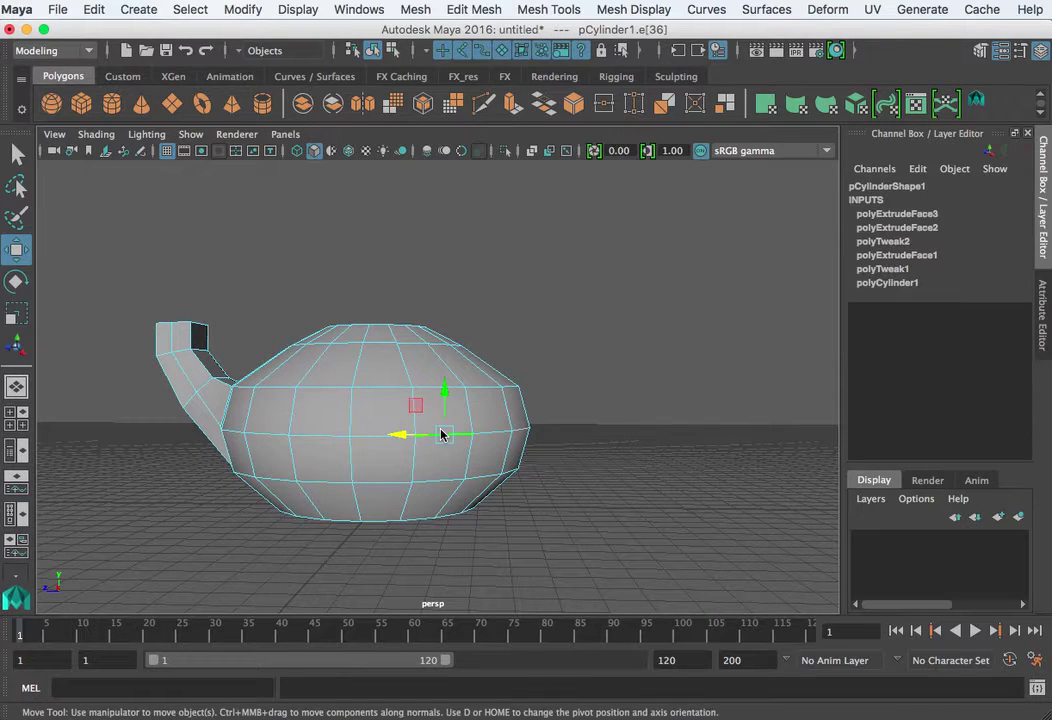
double_click(444, 434)
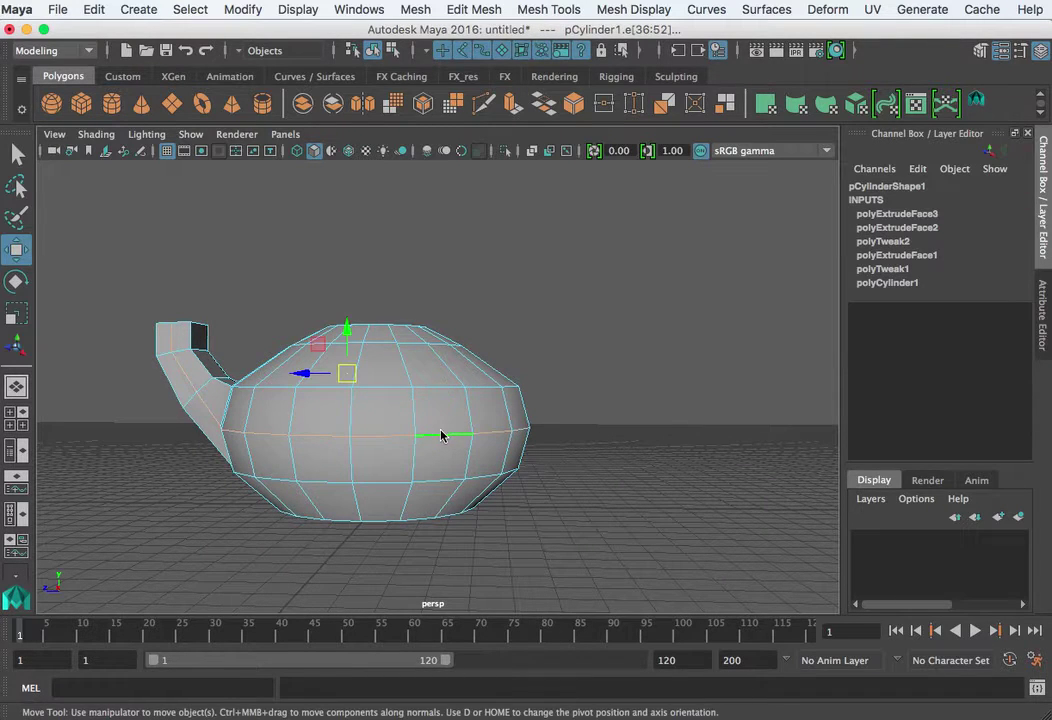
Remove that loop with Edit Mesh > Delete Edge/Vertex, then reselect the whole teapot body.
left_click(475, 10)
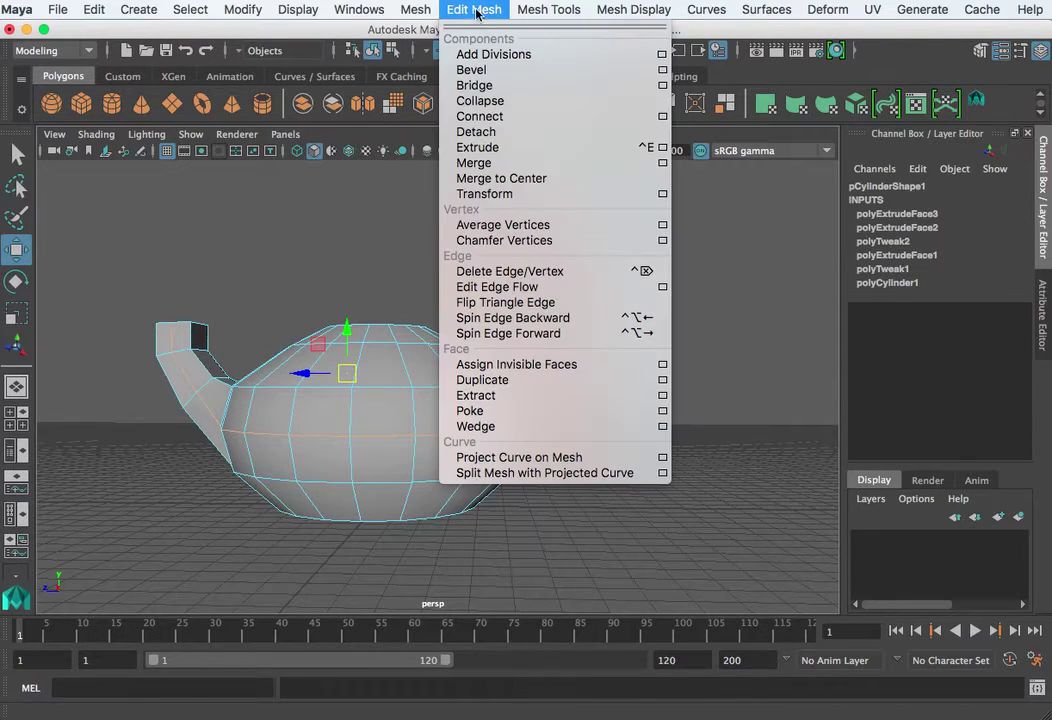
left_click(489, 272)
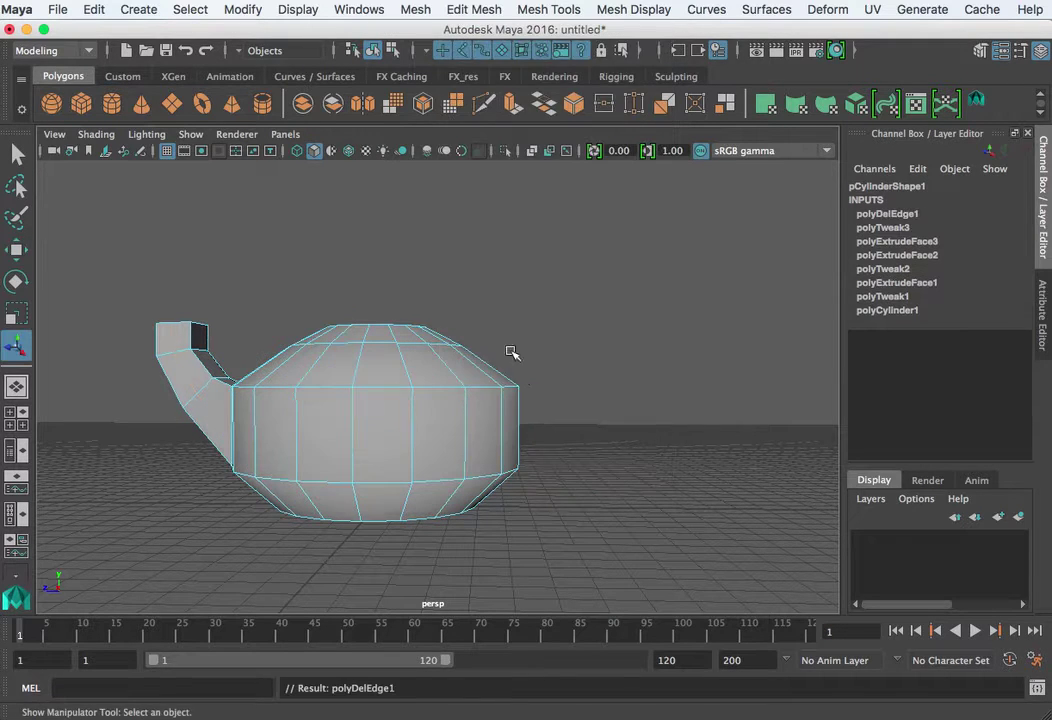
scroll(590, 417, "up", 2)
left_click_drag(571, 423, 533, 449, "alt")
right_click_drag(531, 416, 603, 418)
left_click_drag(603, 418, 571, 441, "alt")
left_click(535, 446)
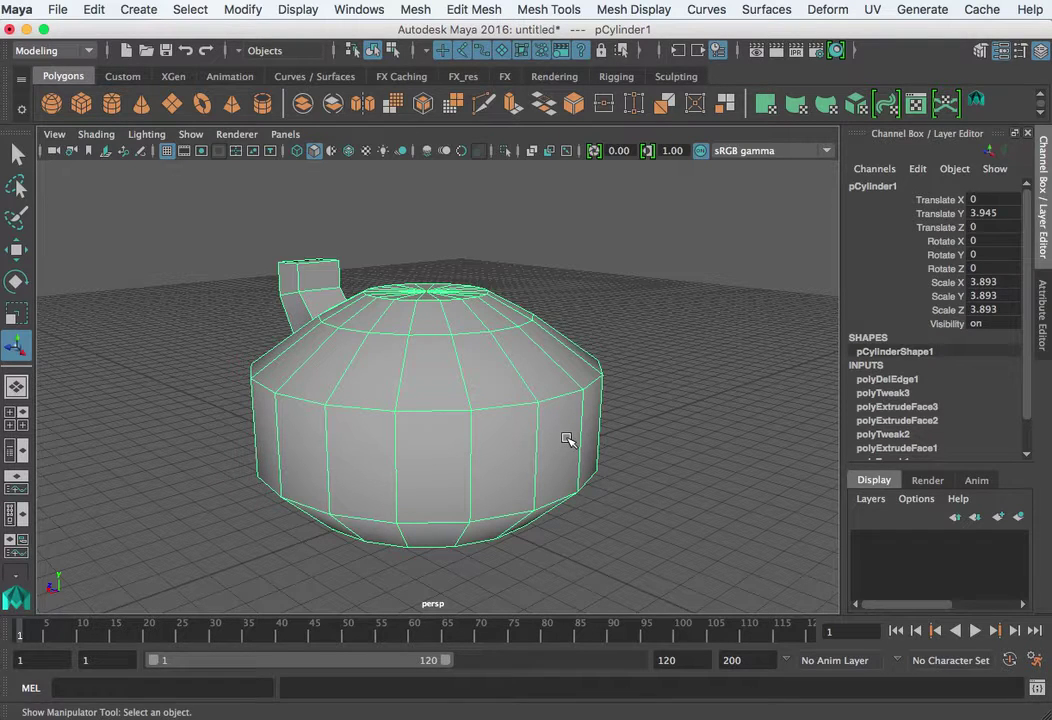
Delete a side face of the teapot body to open the first hole.
right_click_drag(567, 440, 564, 462)
left_click(565, 449)
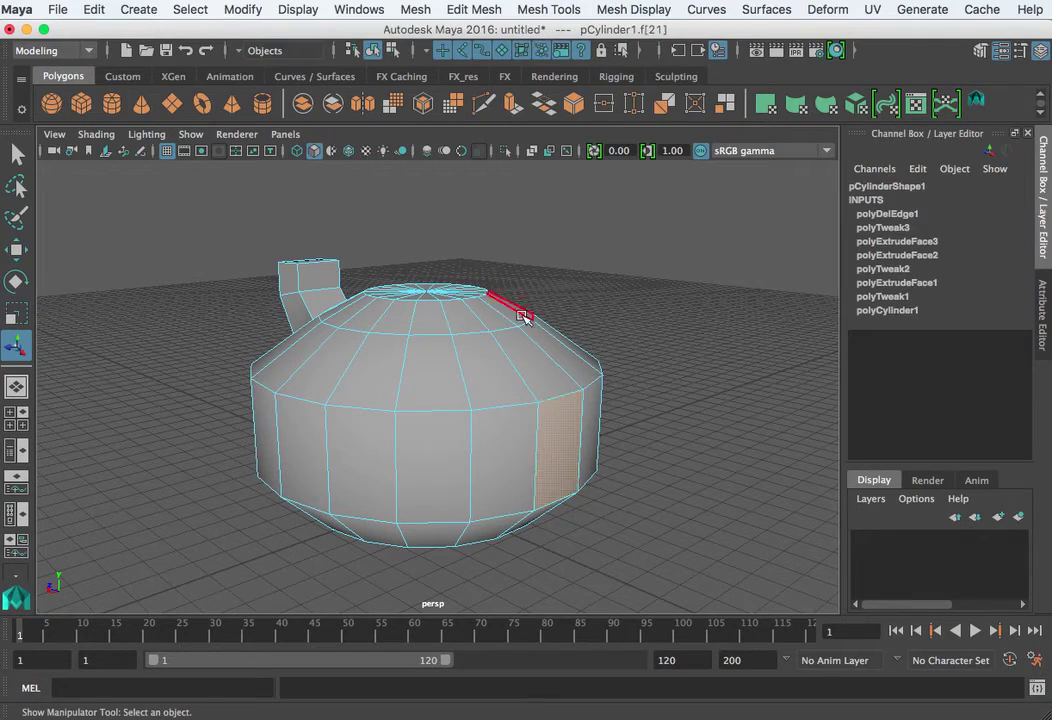
left_click_drag(567, 383, 543, 402, "alt")
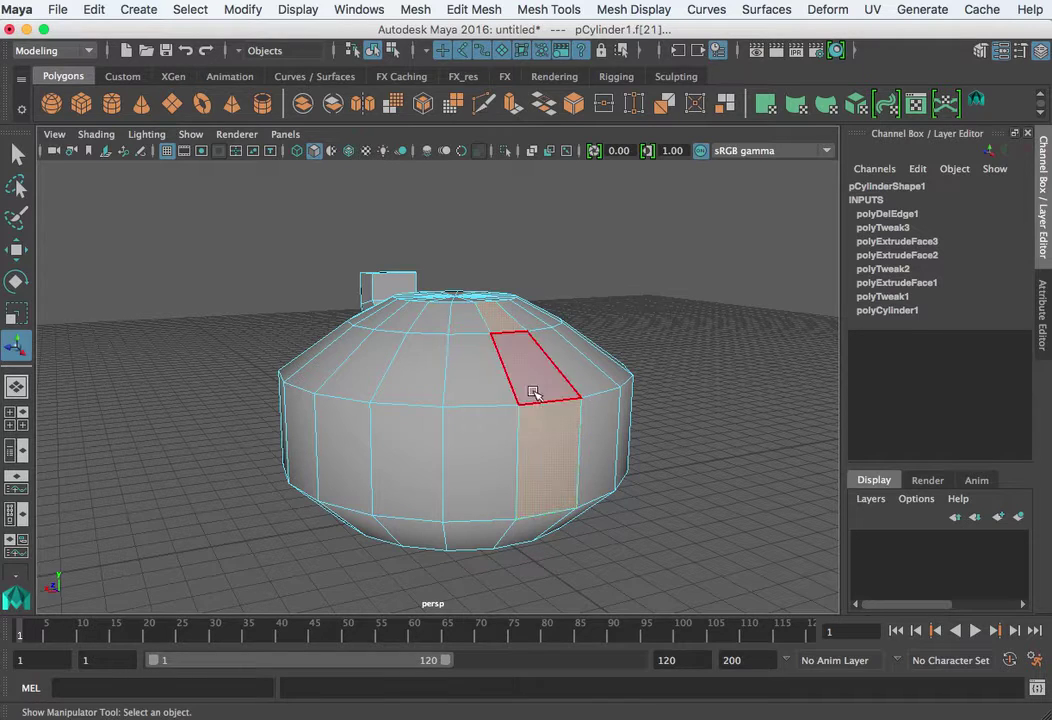
right_click_drag(538, 411, 541, 370)
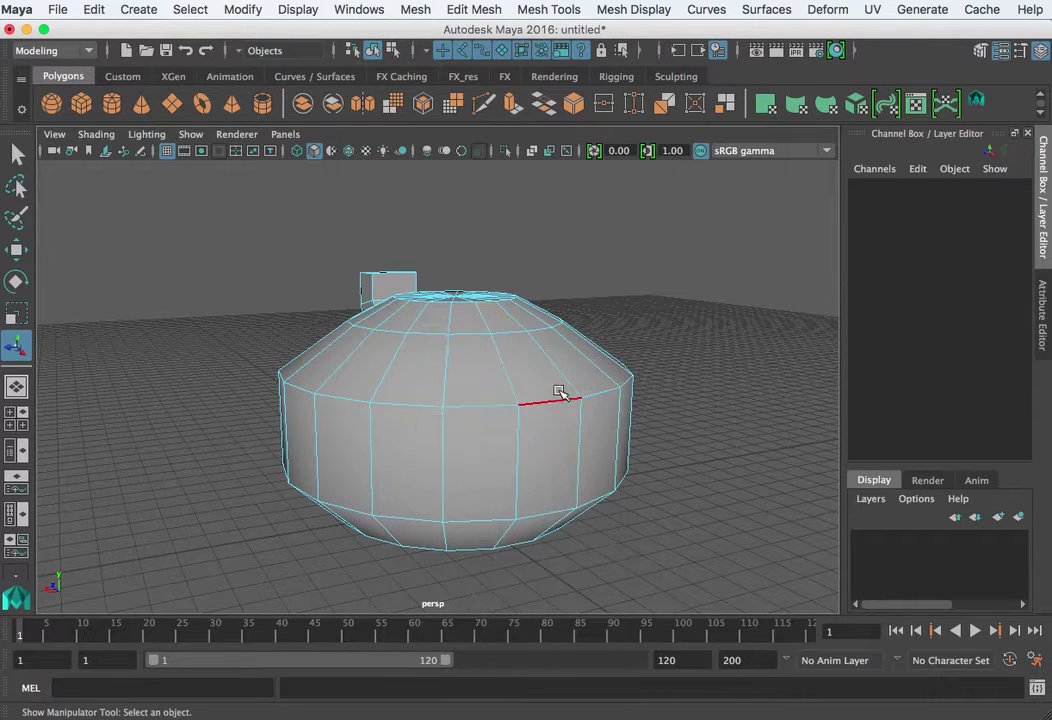
left_click(557, 403)
left_click(575, 432)
left_click(550, 510)
left_click(521, 330)
left_click(484, 304)
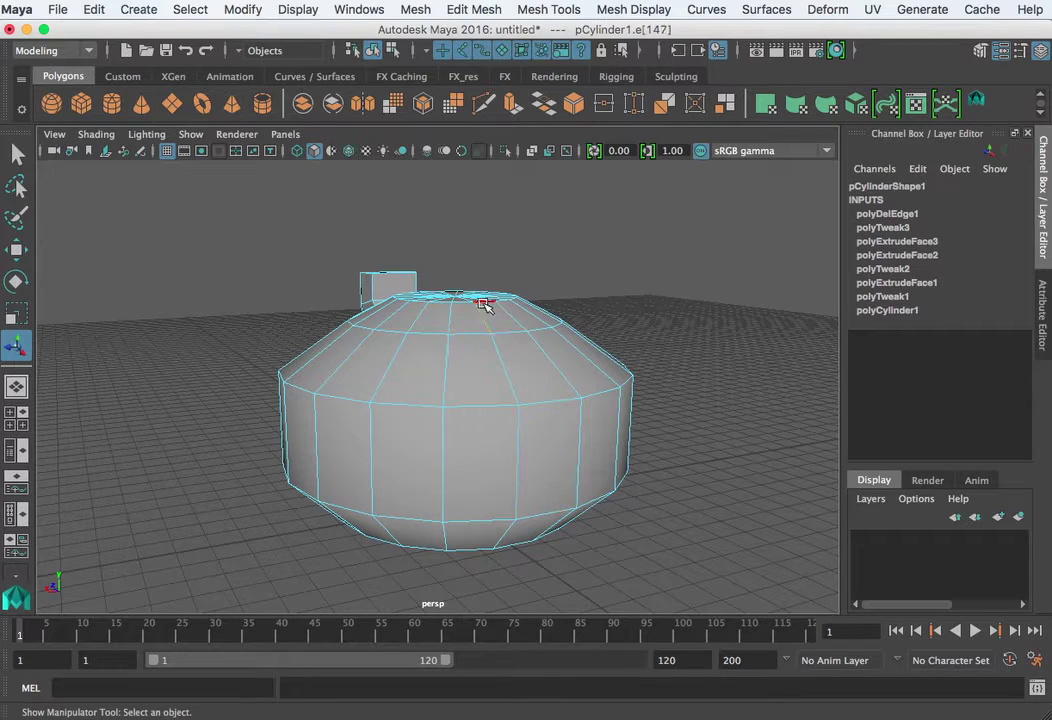
left_click(492, 305)
left_click(505, 331)
left_click(517, 430)
right_click_drag(545, 416, 547, 453)
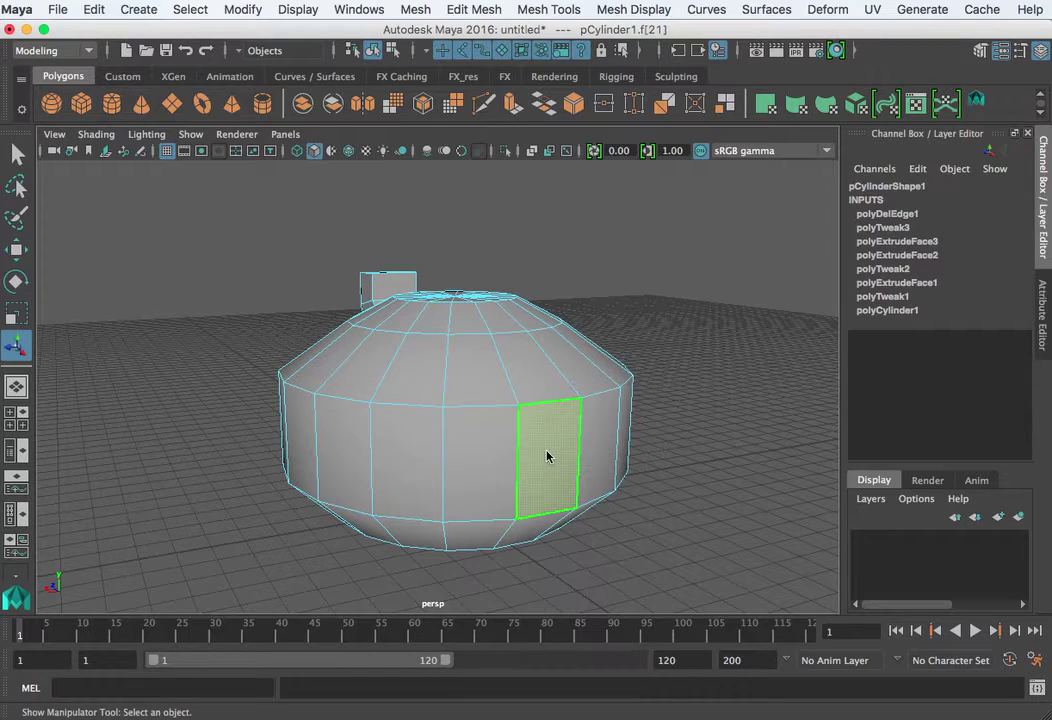
key("Delete")
Delete a face near the top of the body, then select the side hole's top edge.
left_click(485, 305)
key("Delete")
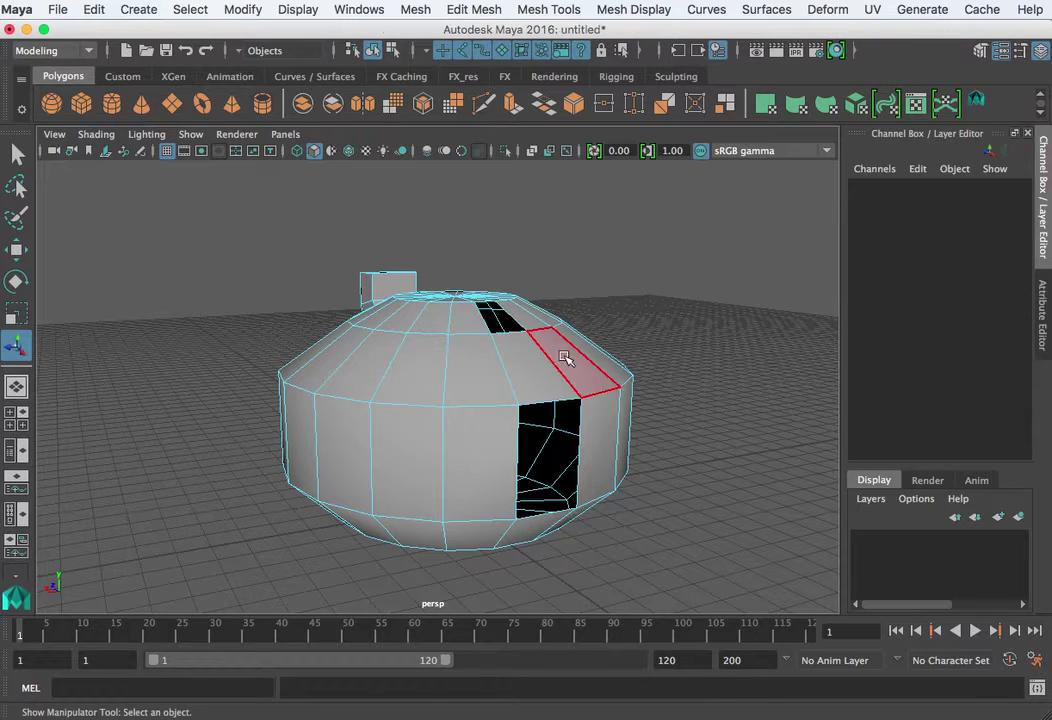
scroll(563, 400, "down", 2)
right_click_drag(512, 399, 507, 350)
scroll(535, 395, "up", 2)
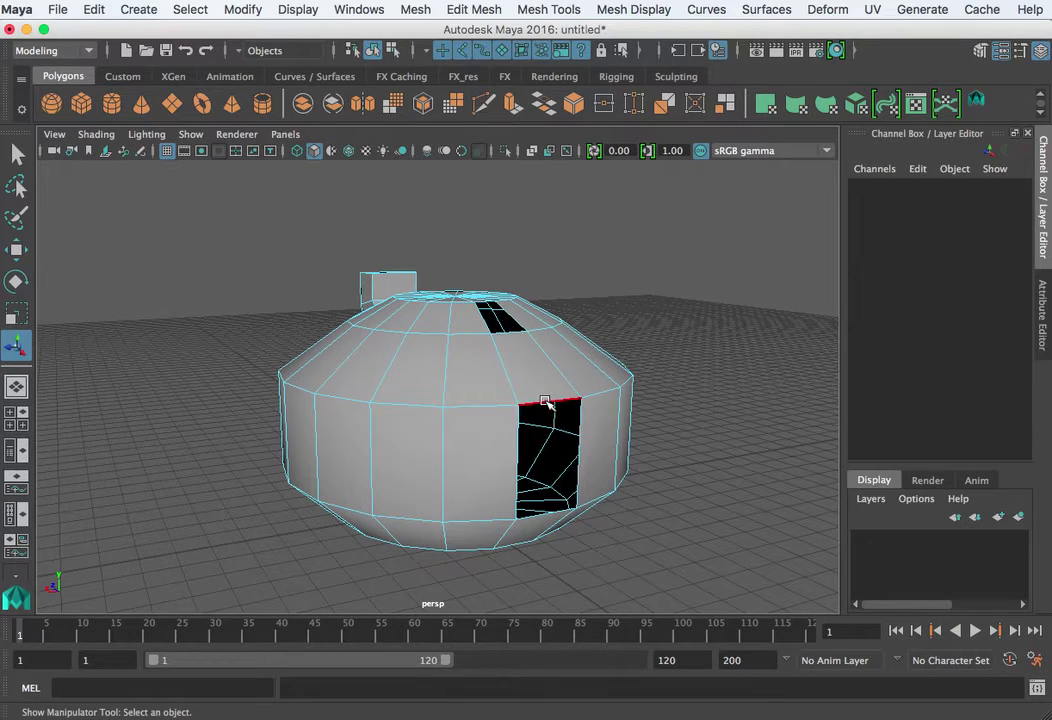
left_click(545, 402)
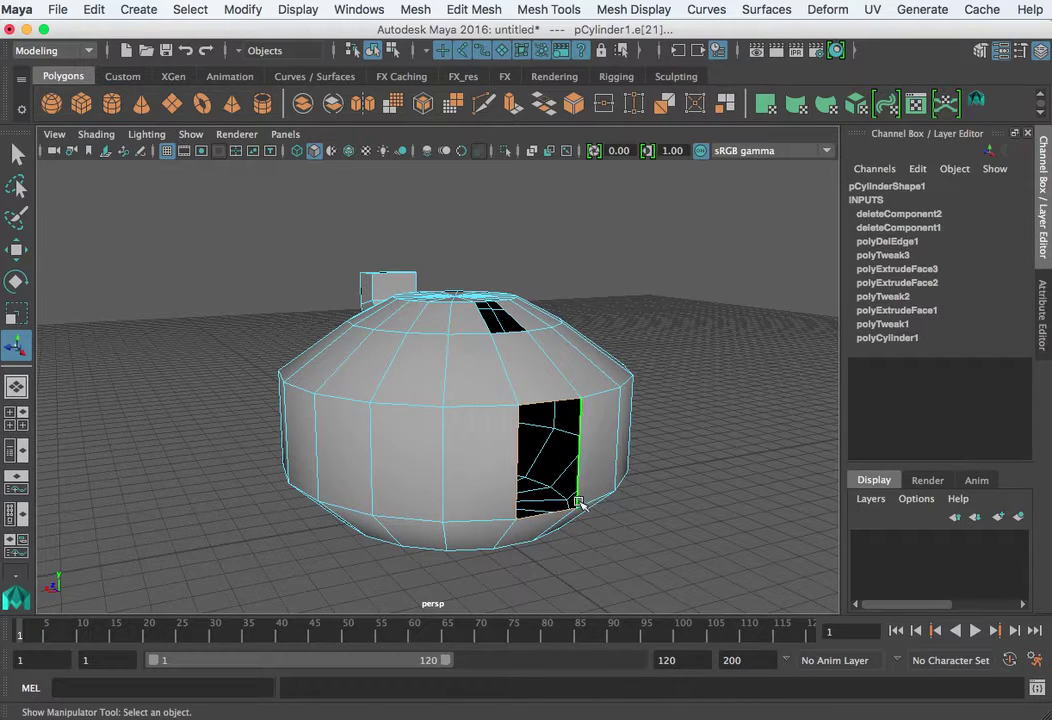
Open Bridge Options and reset its settings to the defaults.
left_click_drag(502, 404, 528, 352, "alt")
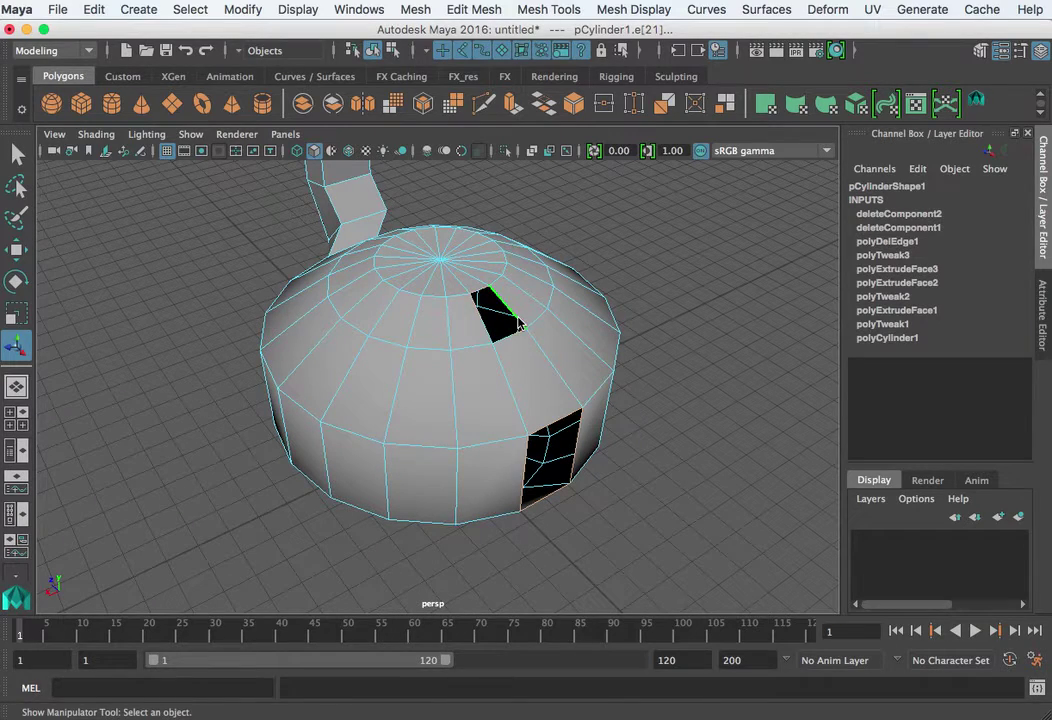
mouse_move(521, 338)
left_mouse_down("alt")
mouse_move(531, 357)
mouse_move(508, 338)
left_mouse_up("alt")
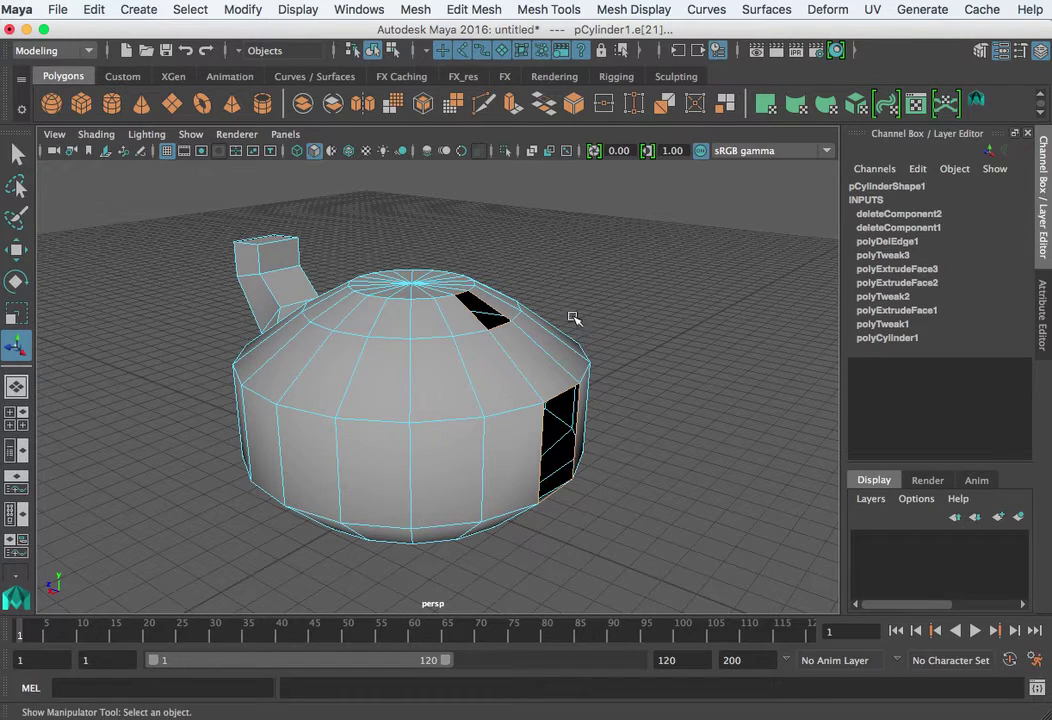
left_click_drag(540, 300, 497, 299, "alt")
left_click(451, 9)
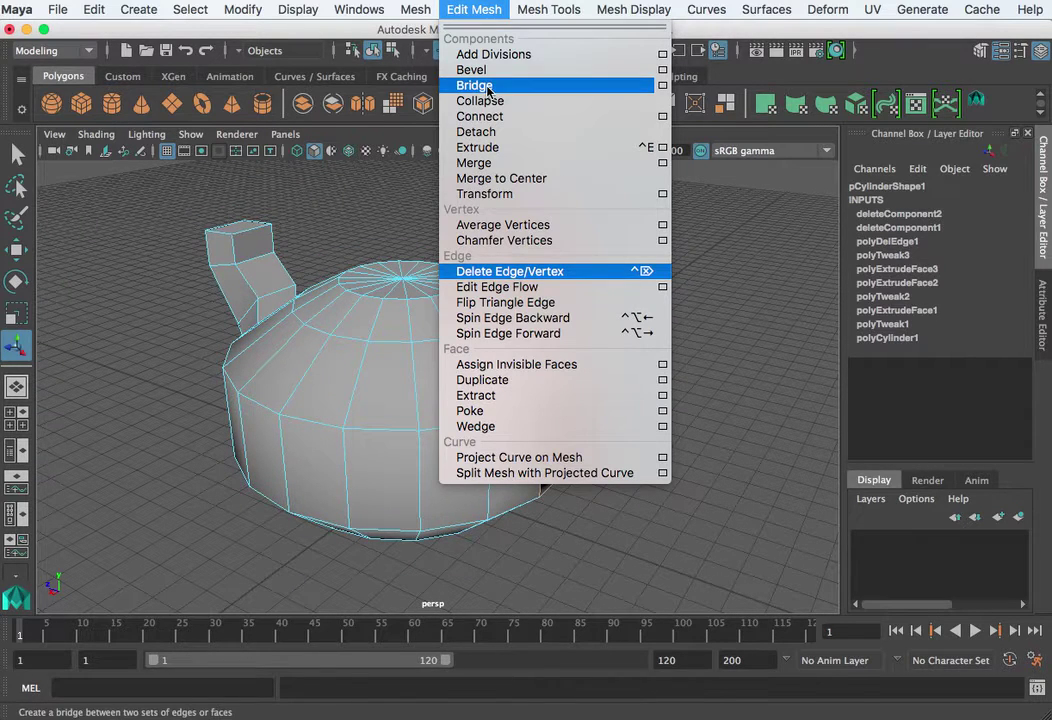
left_click(662, 86)
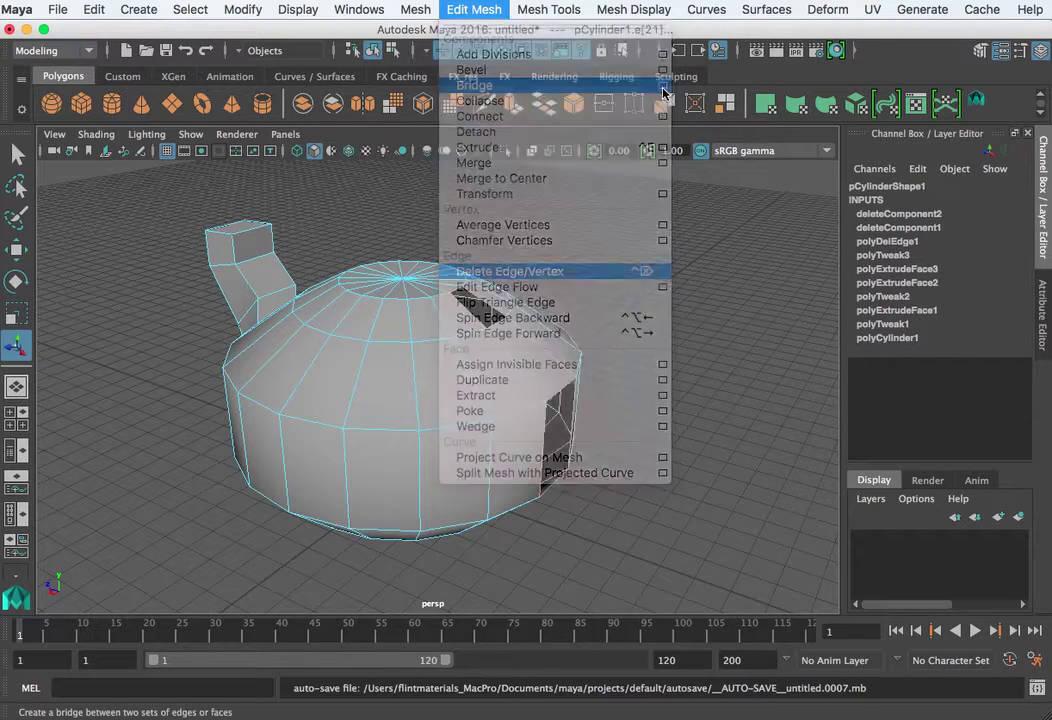
left_click_drag(1003, 310, 643, 93)
left_click(570, 115)
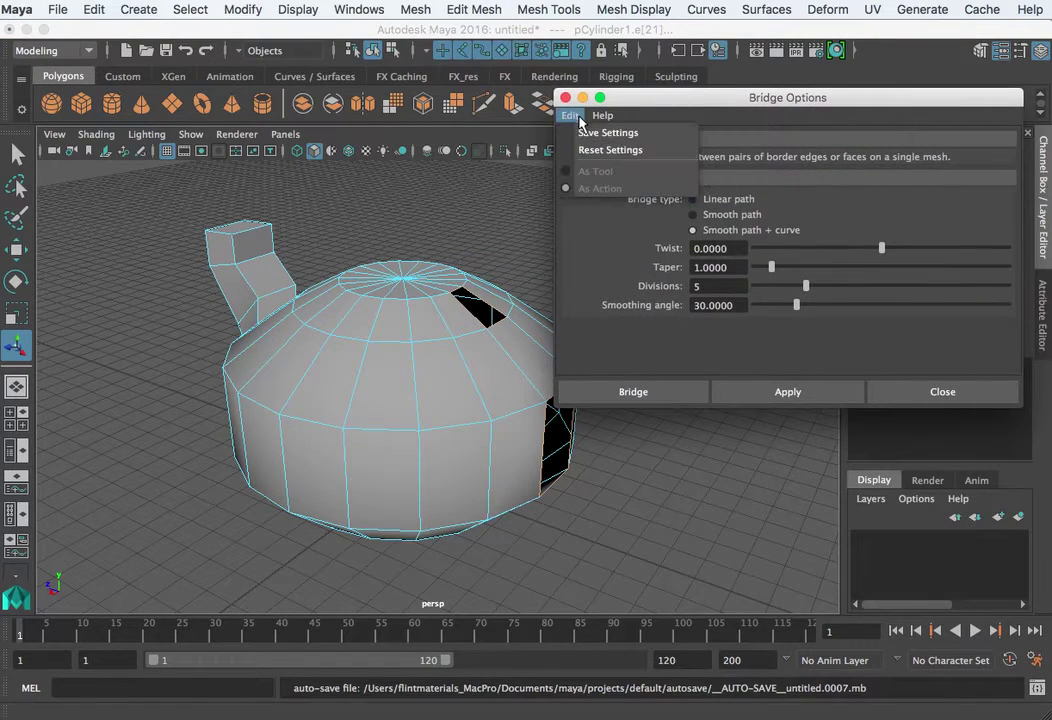
left_click(595, 150)
Bridge the side and top hole borders with a 5-division Smooth path + curve bridge.
left_click_drag(545, 296, 391, 298, "alt")
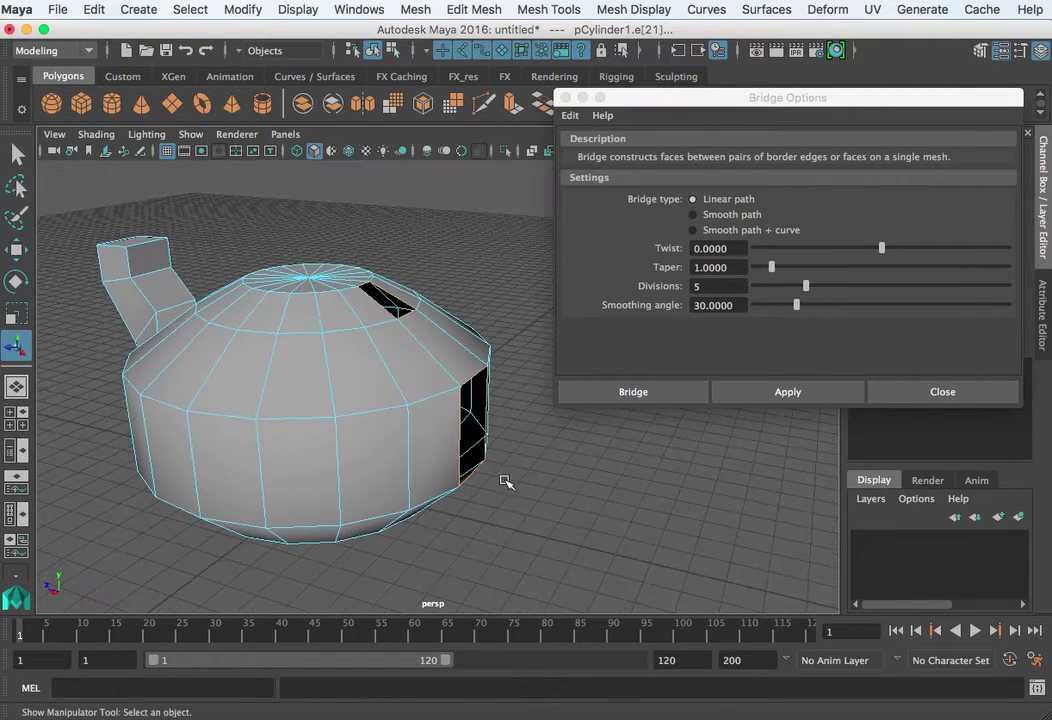
double_click(463, 416)
double_click(407, 313, "shift")
left_click(789, 398)
left_click_drag(599, 441, 498, 469, "alt")
key("z")
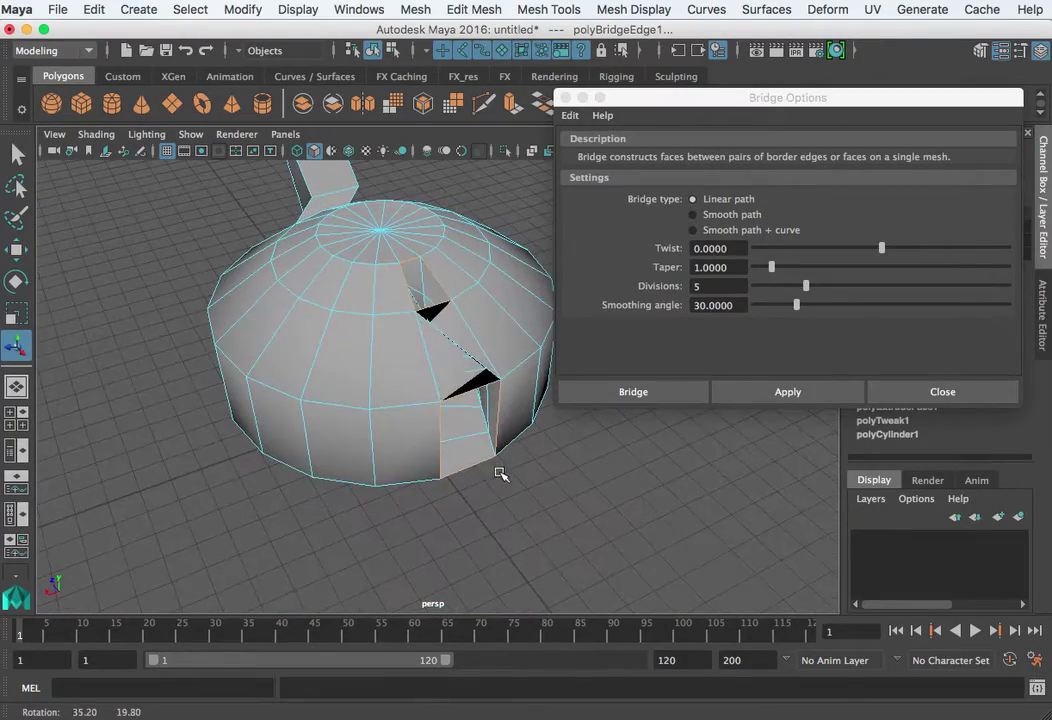
left_click_drag(620, 437, 738, 345, "alt")
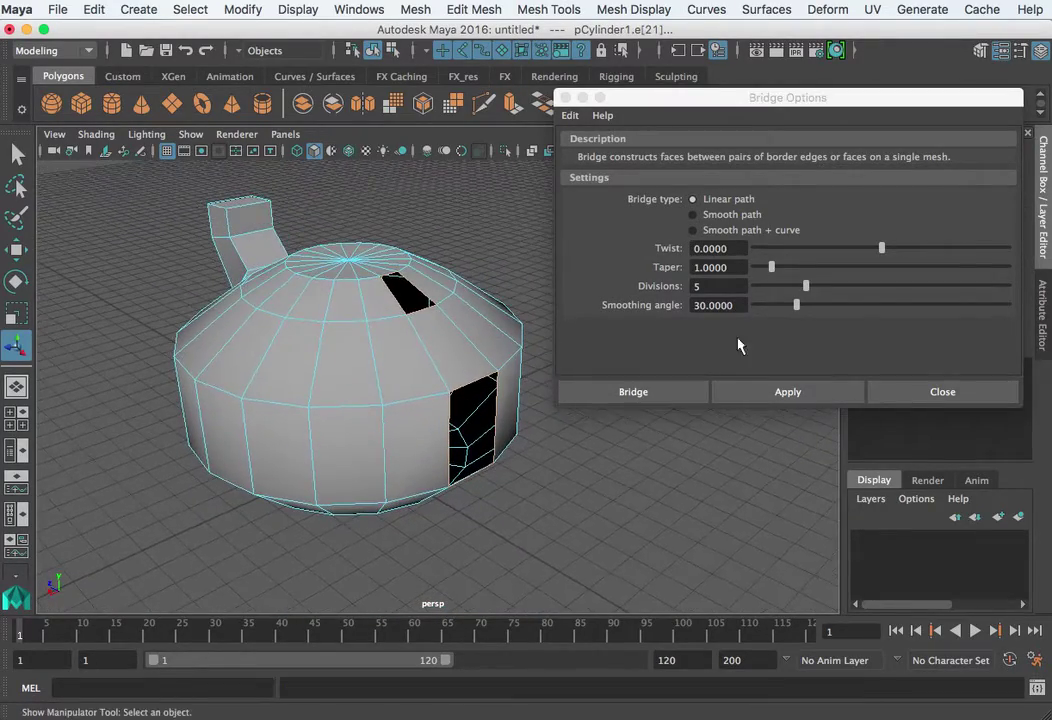
left_click(694, 232)
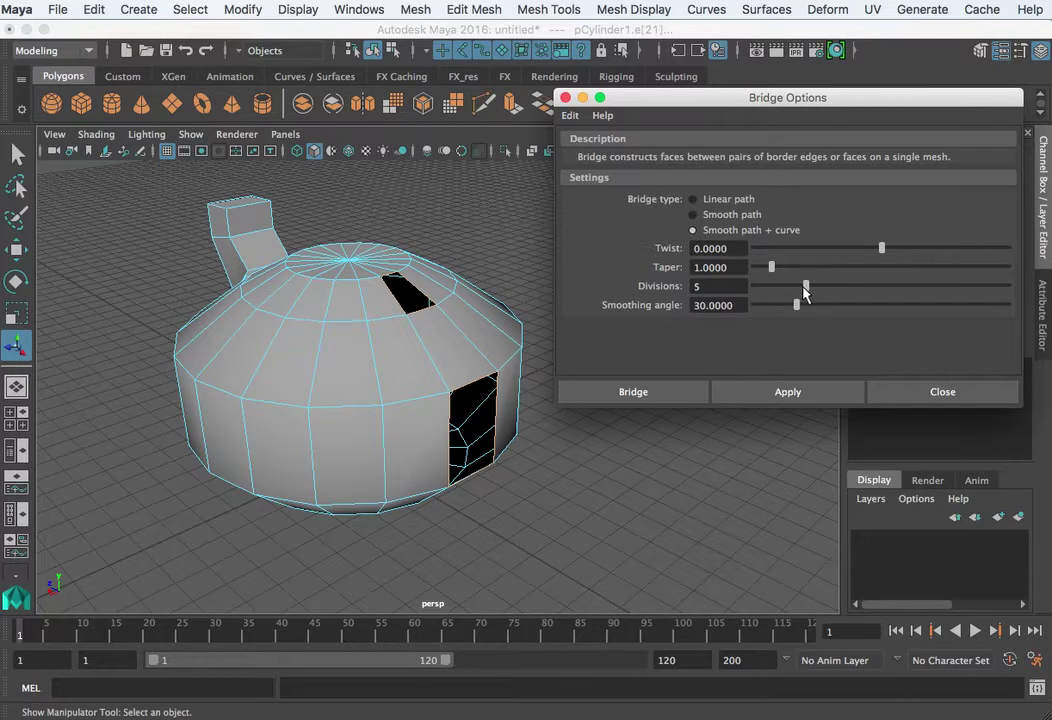
left_click(789, 393)
Close Bridge Options and set polyBridgeEdge1's Bridge Offset to 1.
left_click_drag(643, 101, 827, 140)
left_click(781, 355)
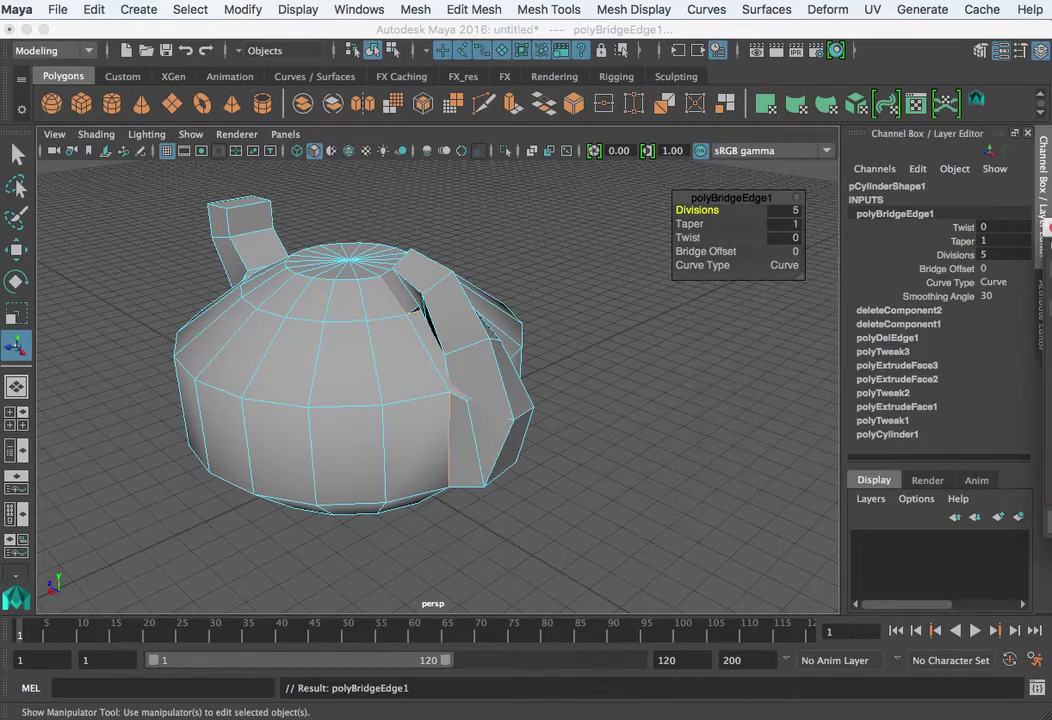
left_click_drag(625, 418, 657, 418, "alt")
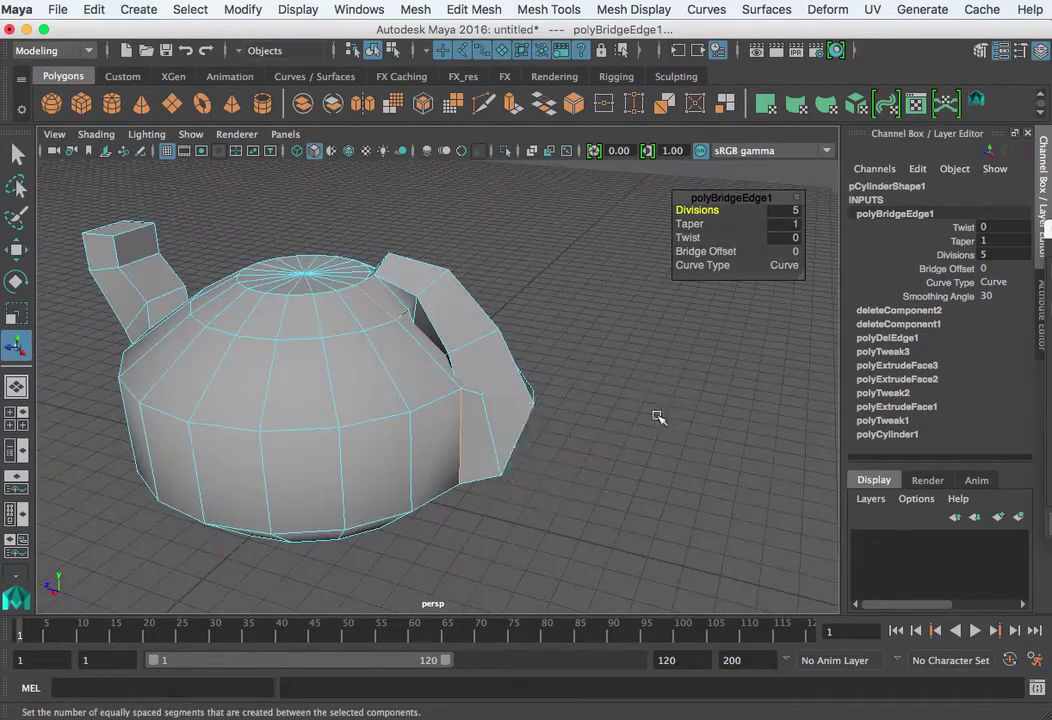
left_click_drag(502, 458, 458, 517, "alt")
left_click_drag(369, 300, 463, 392, "alt")
right_click_drag(463, 392, 603, 387, "alt")
left_click_drag(603, 387, 488, 404, "alt")
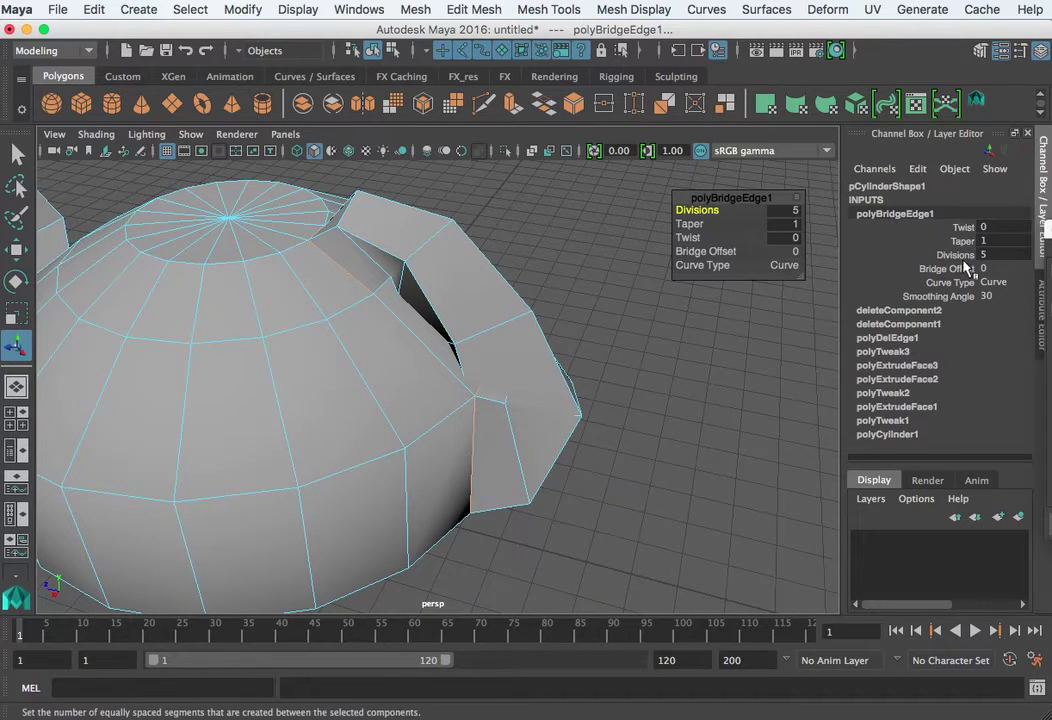
left_click(948, 268)
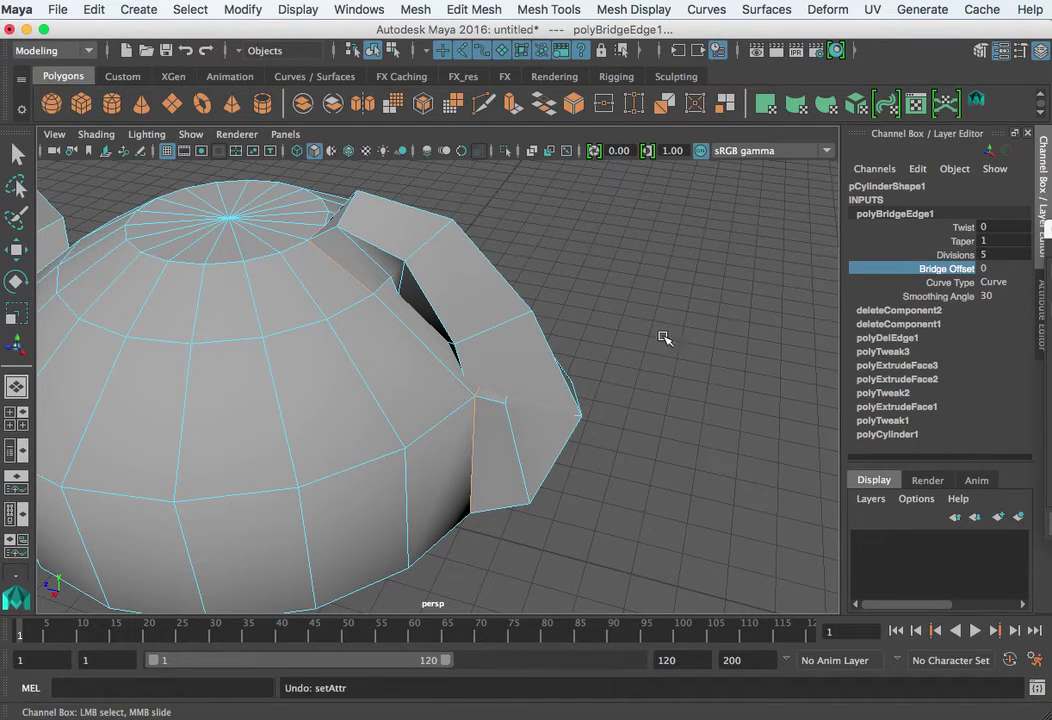
left_click_drag(376, 317, 420, 337, "alt")
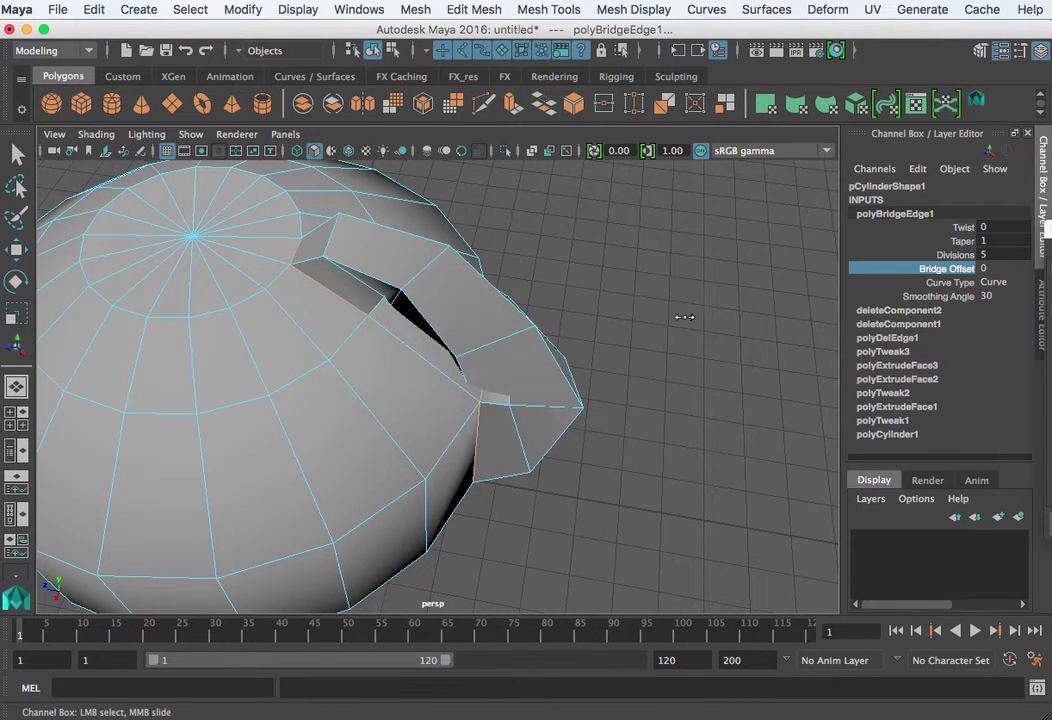
middle_click_drag(623, 320, 694, 331)
Lower the handle bridge's Taper to 0.6 so it narrows toward the middle.
left_click_drag(652, 423, 665, 385, "alt")
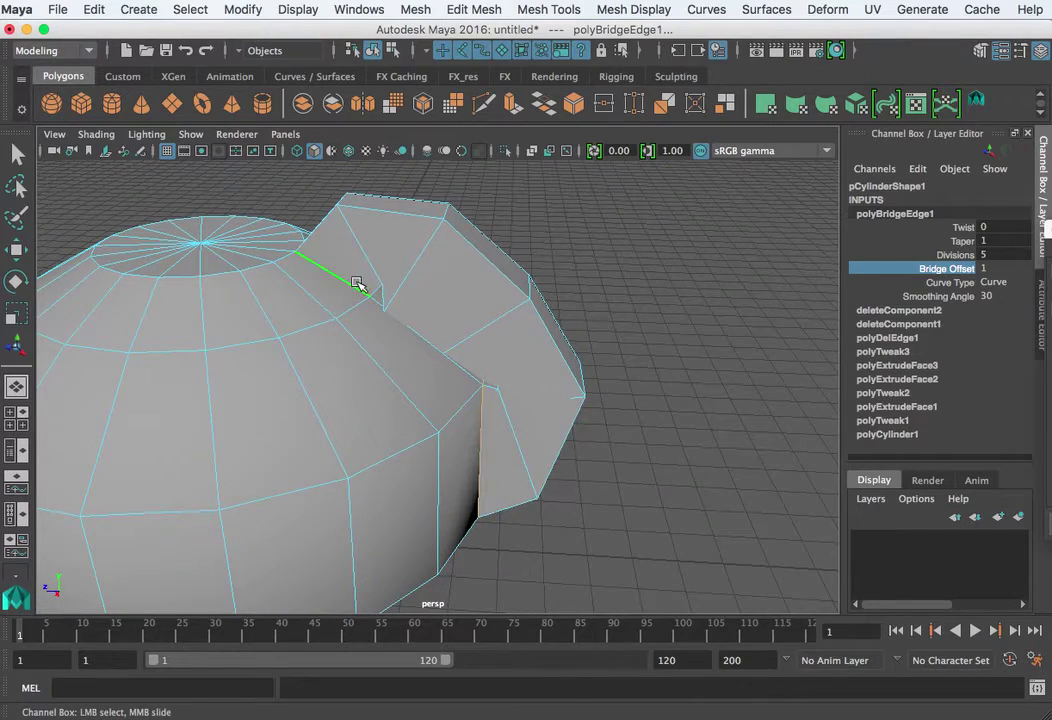
left_click_drag(486, 450, 308, 308, "alt")
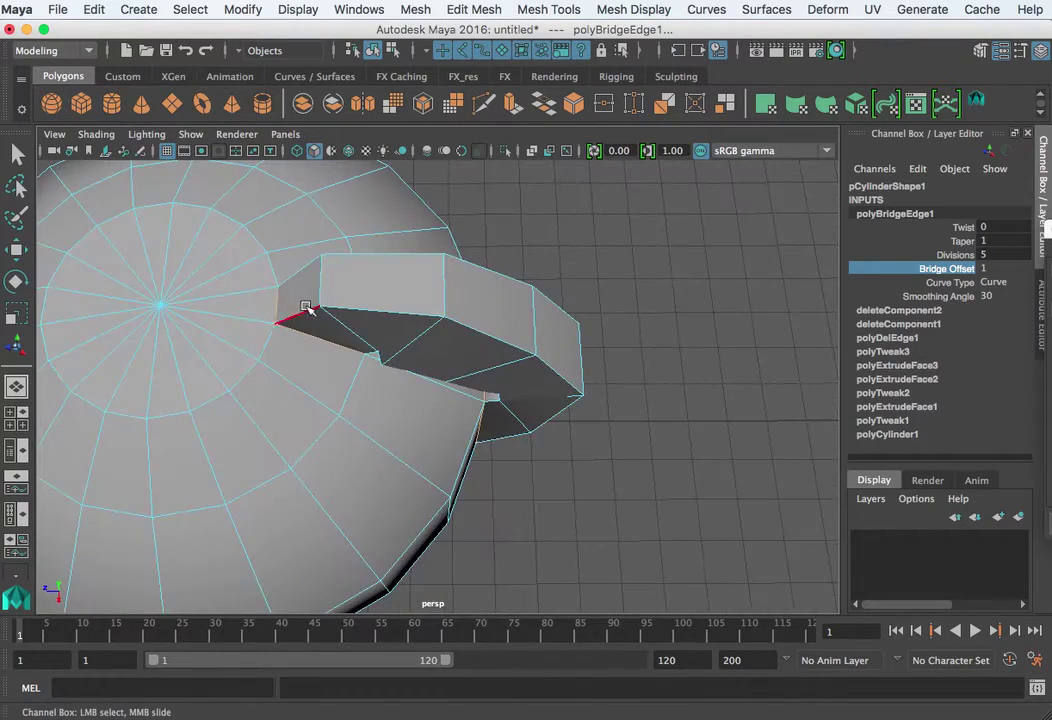
left_click_drag(556, 376, 836, 289, "alt")
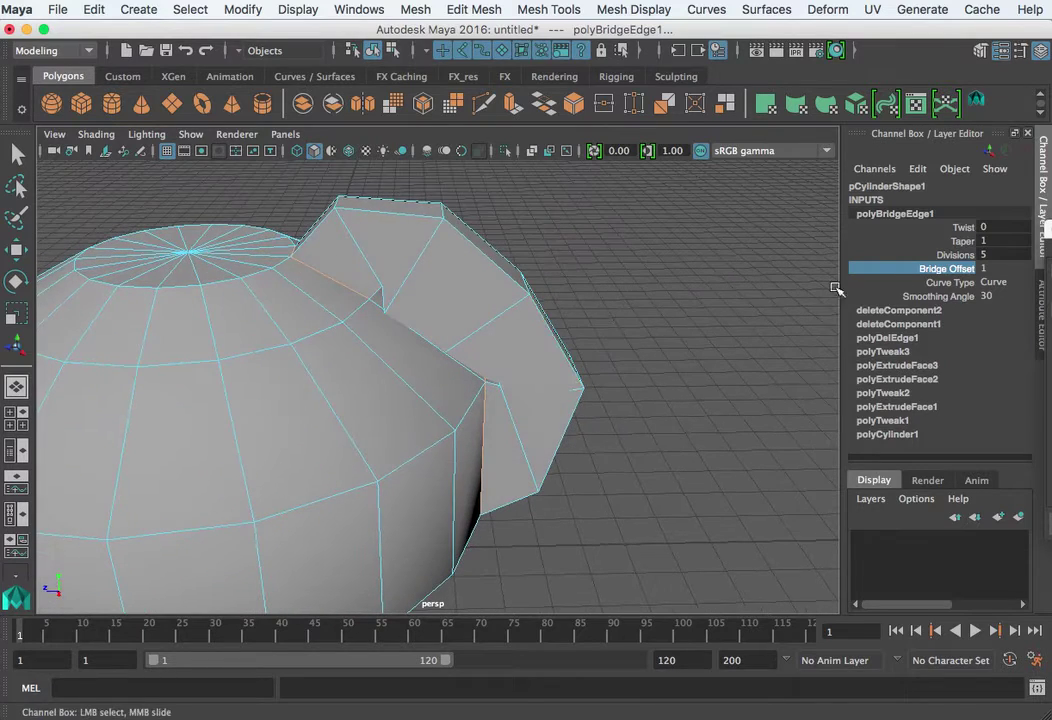
left_click(962, 241)
middle_click_drag(760, 250, 702, 270)
left_click_drag(620, 385, 515, 458, "alt")
left_click_drag(489, 418, 634, 465, "alt")
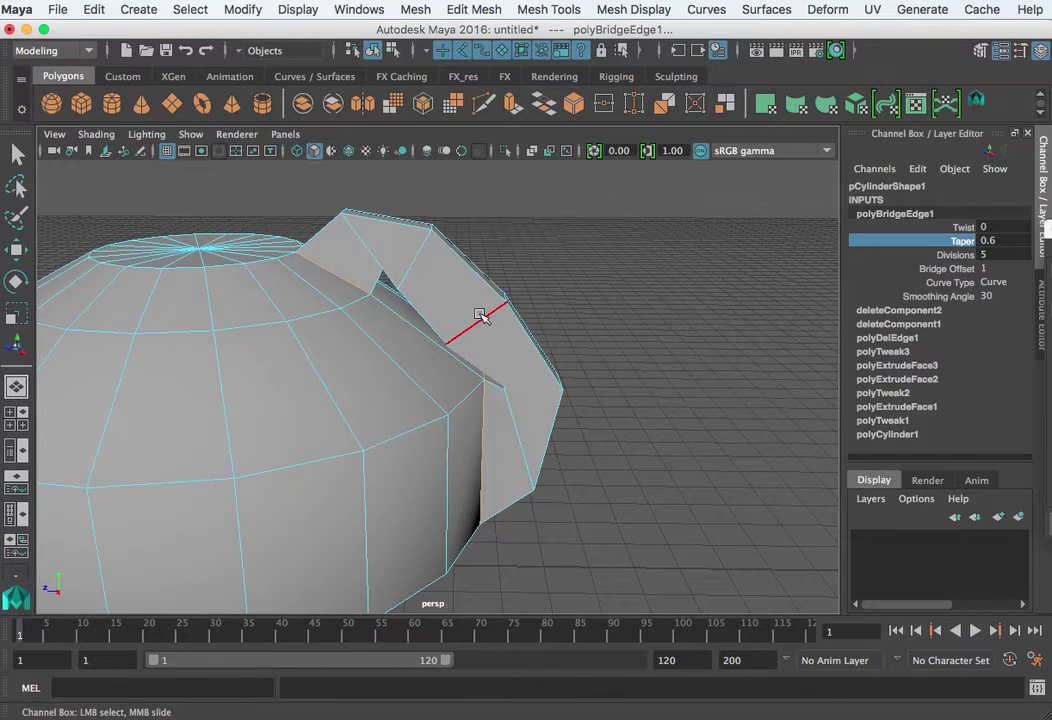
key("4")
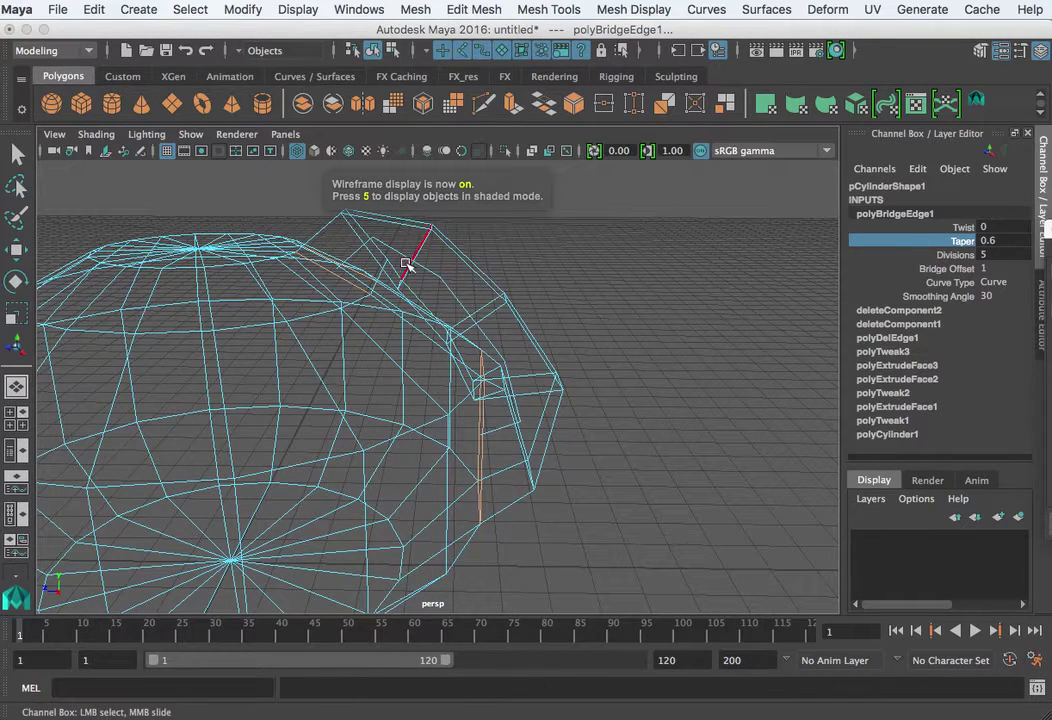
Show the handle curve's control vertices and move the lower CV up and outward.
left_click(446, 288)
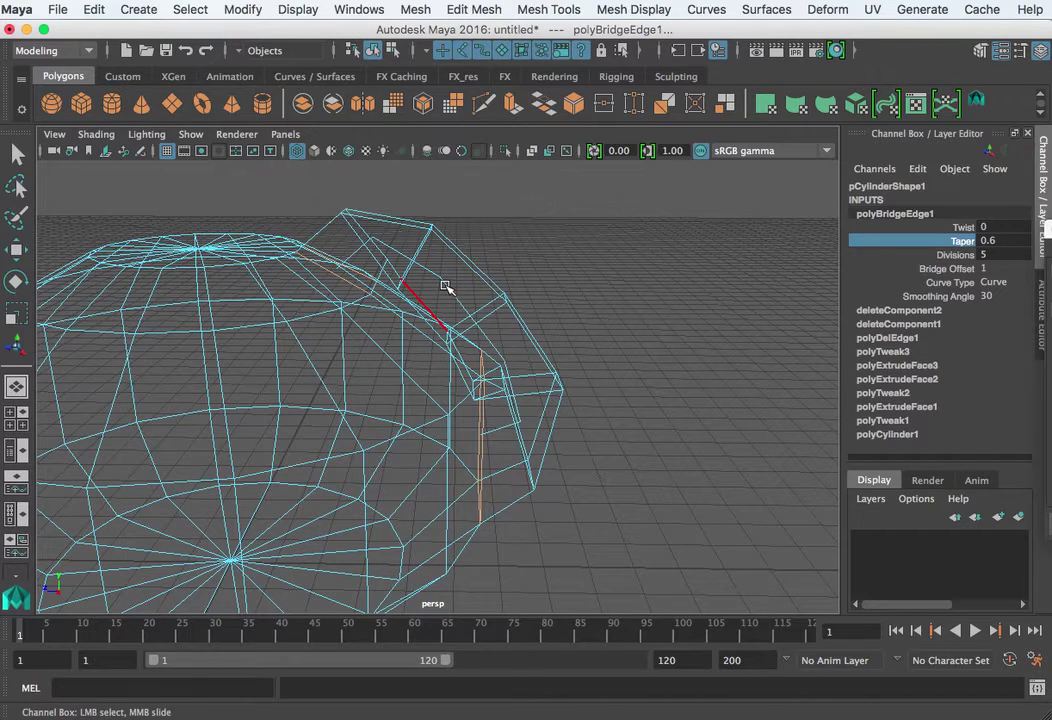
right_click_drag(446, 288, 386, 284)
left_click_drag(533, 316, 546, 329, "alt")
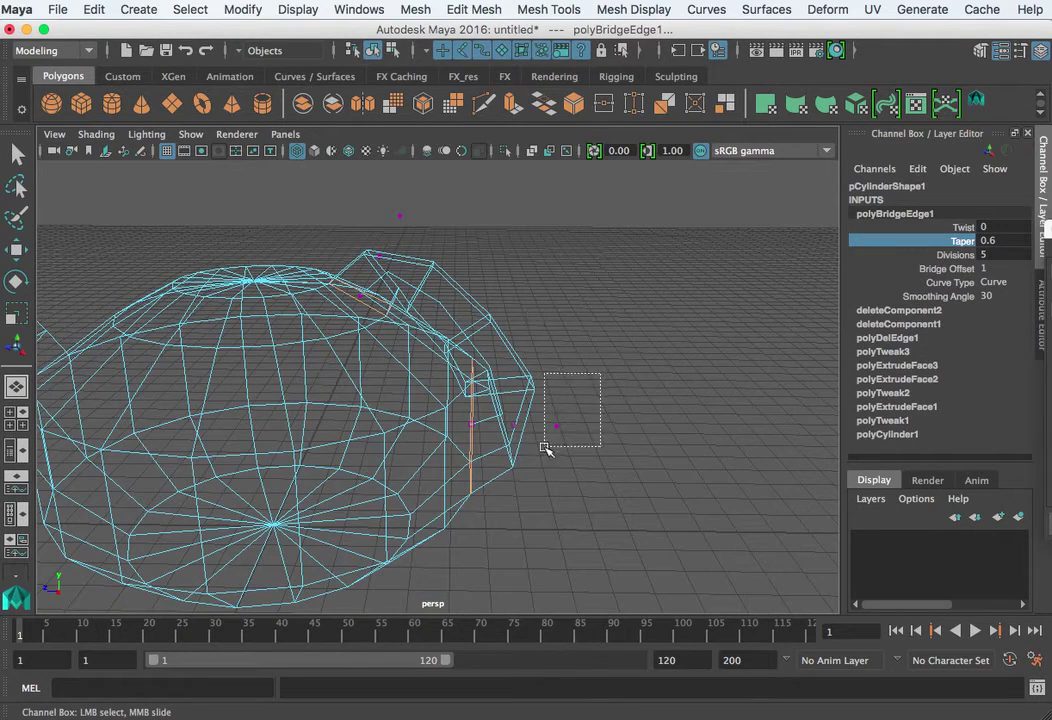
left_click_drag(543, 447, 543, 455)
key("t")
key("w")
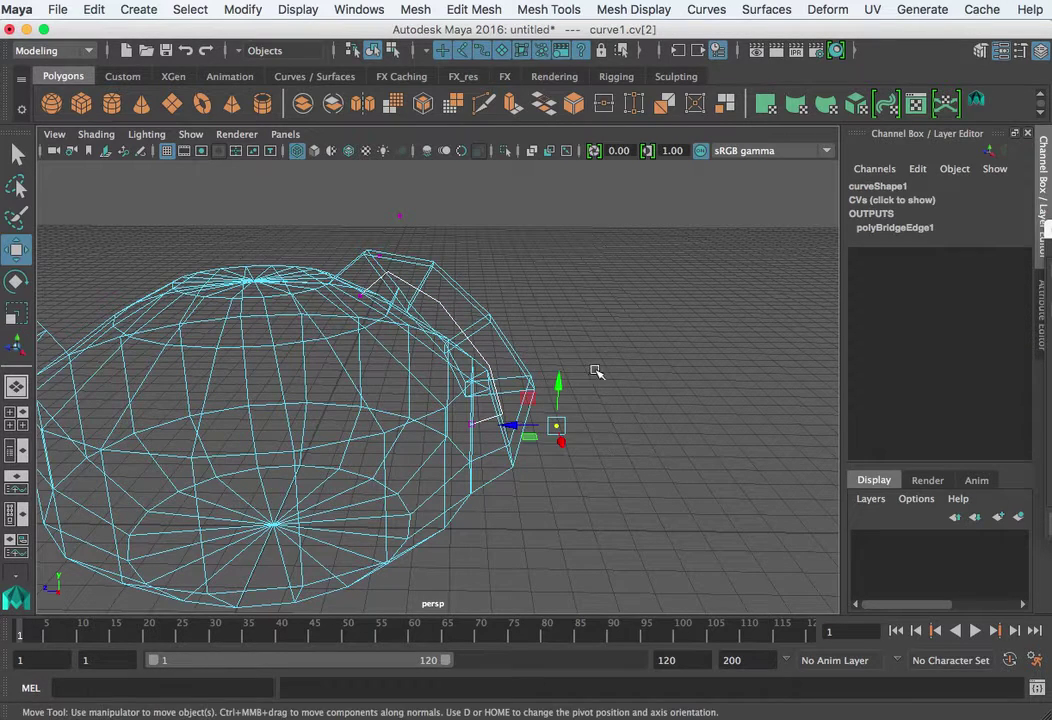
left_click_drag(561, 381, 601, 282)
left_click_drag(537, 323, 668, 361)
Move the upper curve CV up and outward, then return to shaded display and deselect.
left_click_drag(419, 207, 515, 246)
scroll(575, 354, "down", 3)
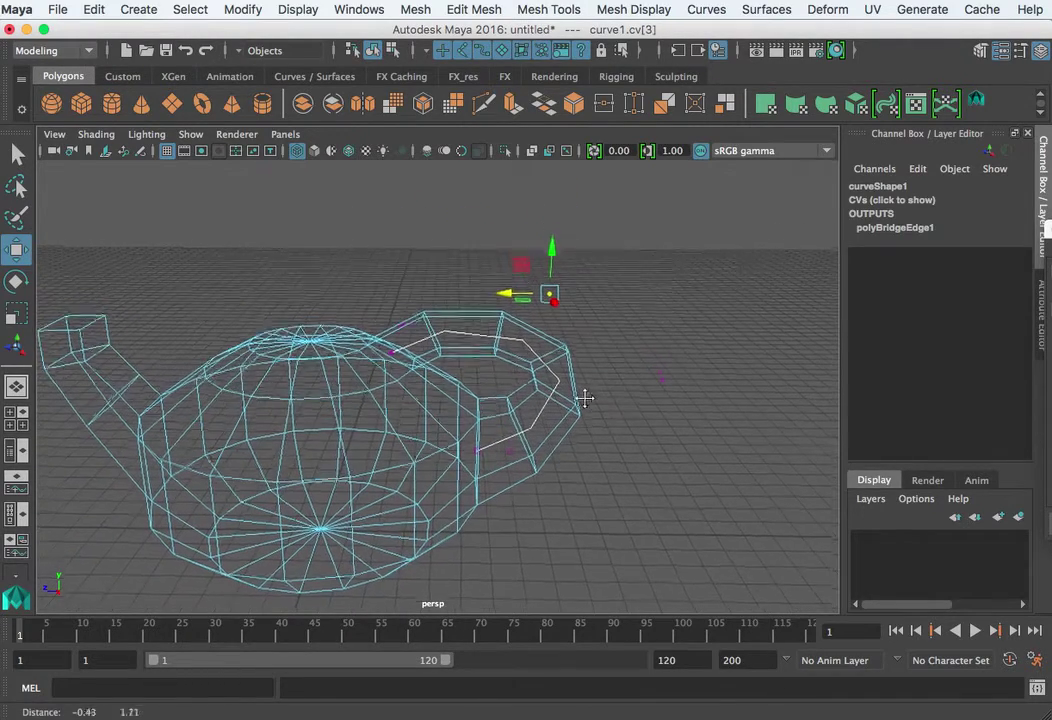
key("ctrl+z")
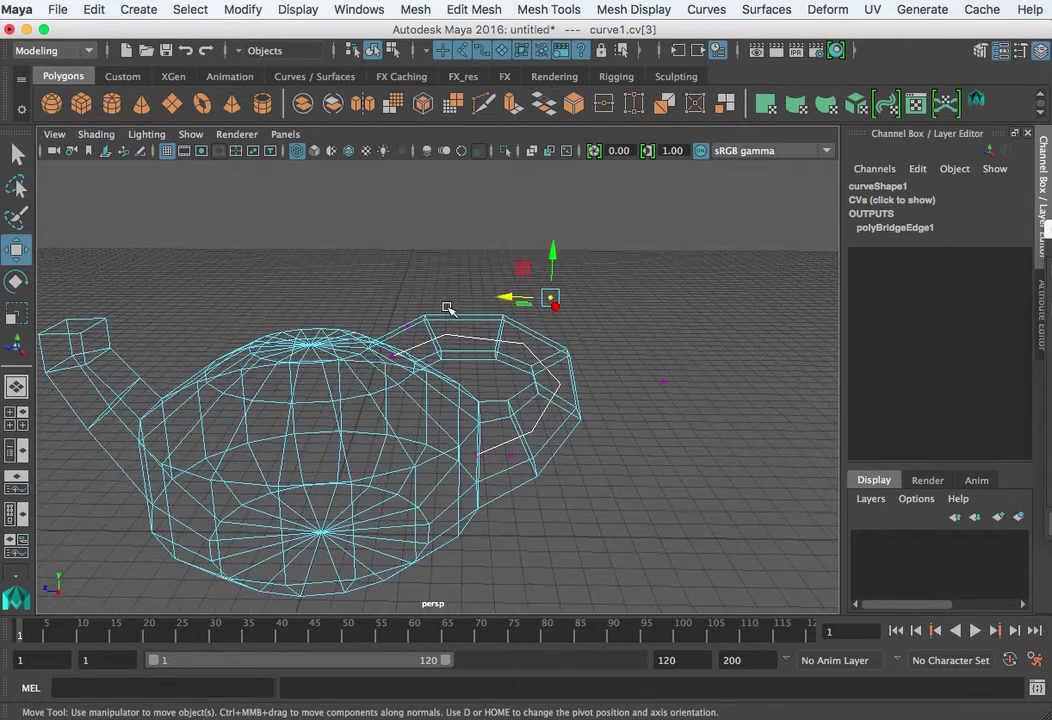
left_click_drag(410, 289, 434, 263)
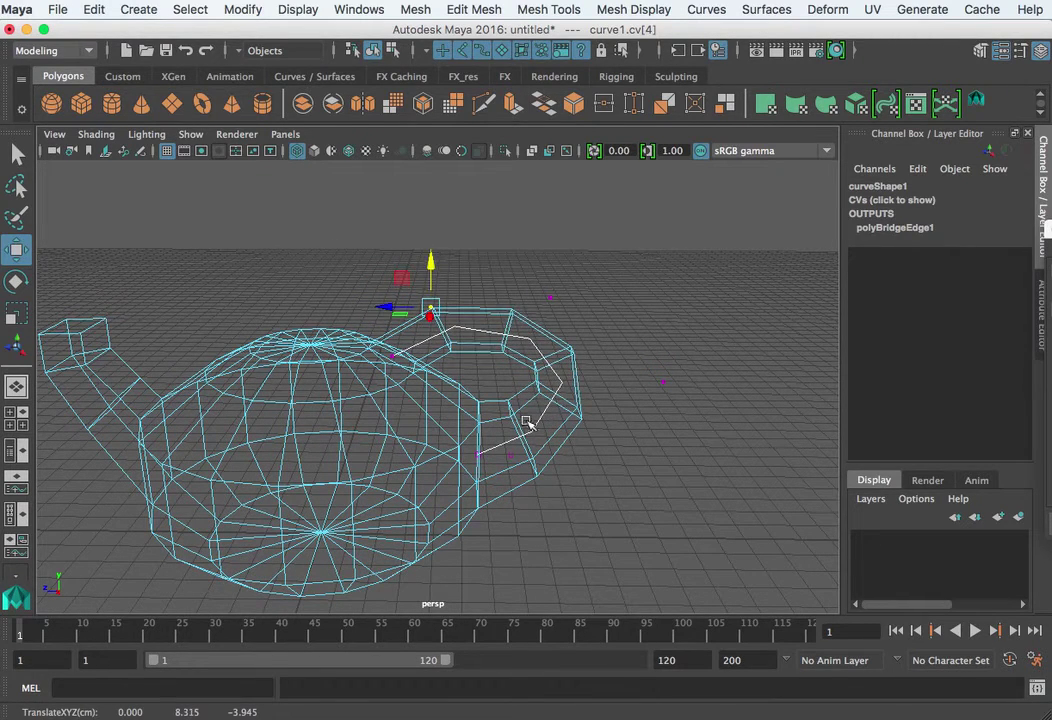
left_click(511, 459)
left_click_drag(468, 457, 481, 453, "alt")
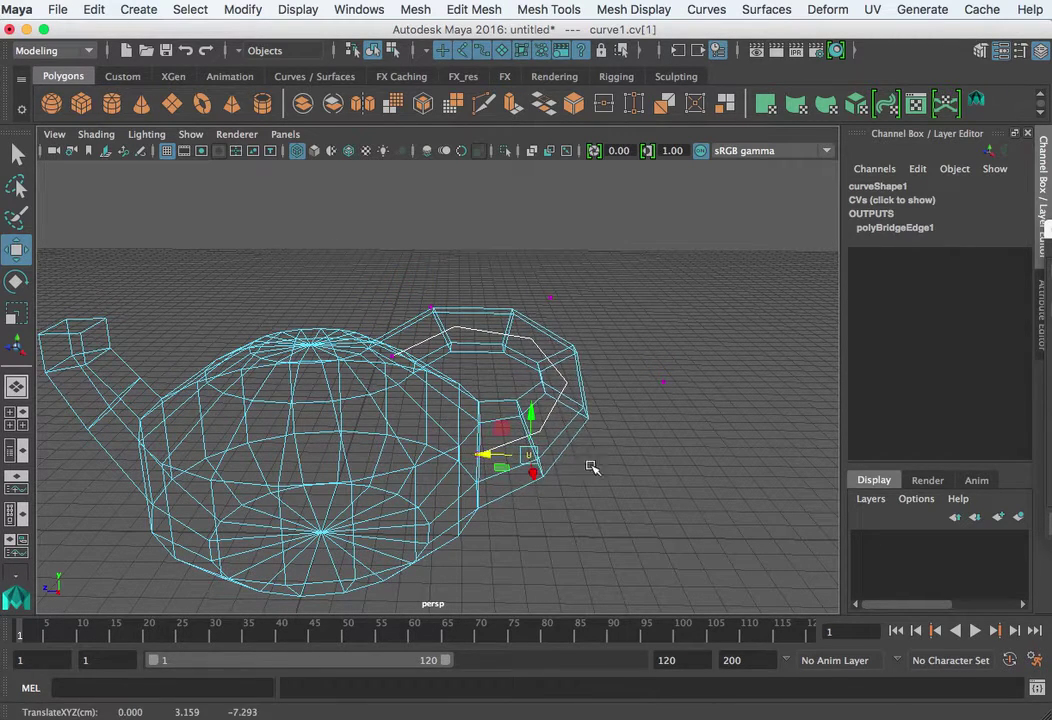
key("5")
mouse_move(669, 470)
left_mouse_down("alt")
mouse_move(600, 480)
mouse_move(545, 453)
mouse_move(629, 479)
mouse_move(541, 490)
mouse_move(606, 479)
left_mouse_up("alt")
left_click(557, 457)
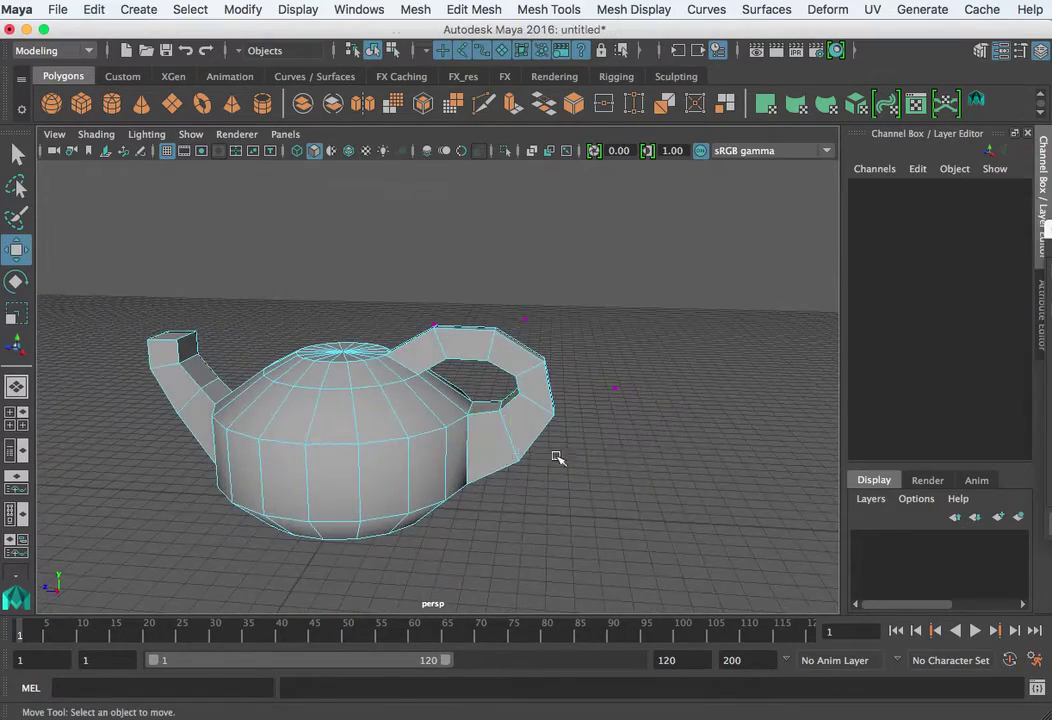
Activate the Insert Edge Loop Tool, add a trial loop around the body, then undo it.
left_click_drag(477, 464, 505, 453, "alt")
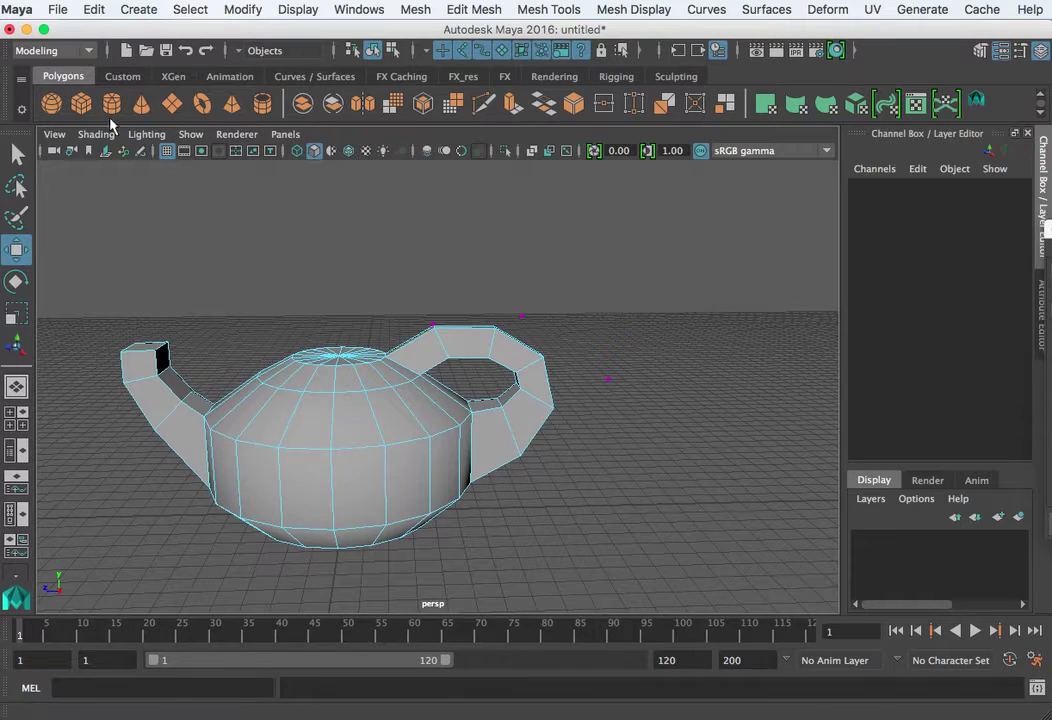
left_click(482, 8)
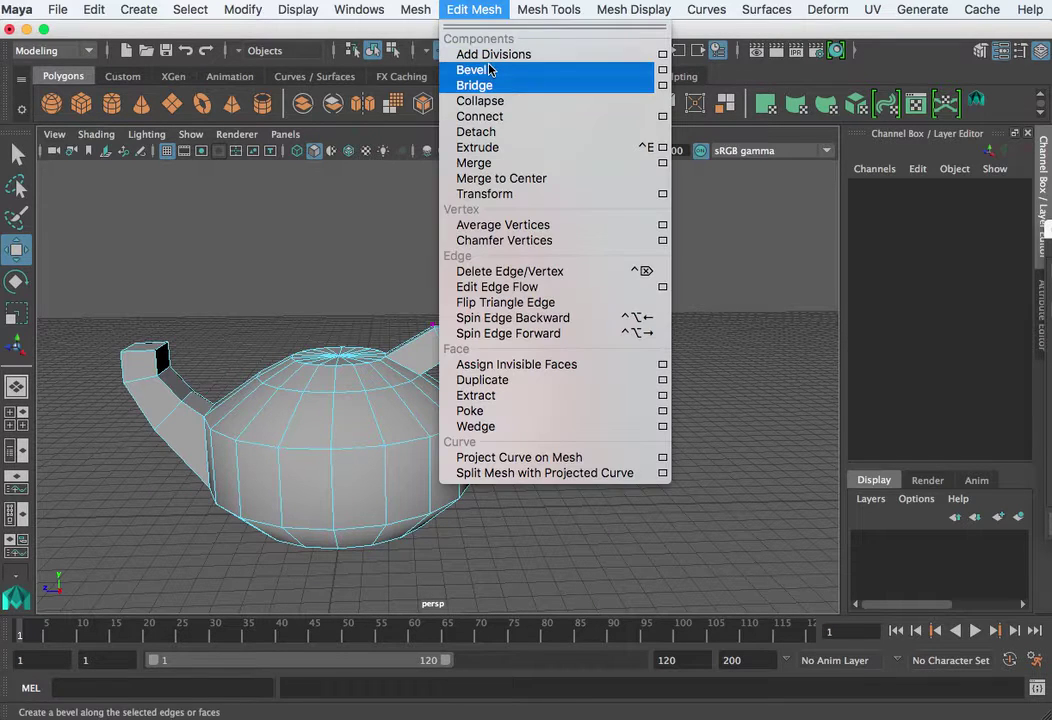
mouse_move(519, 12)
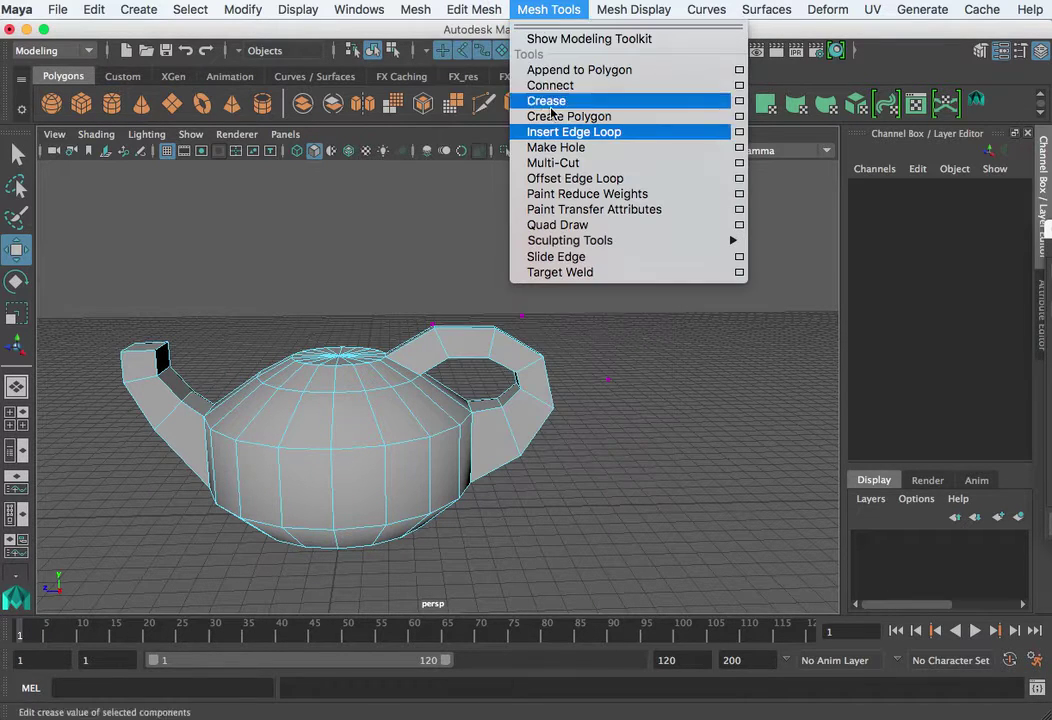
left_click(555, 133)
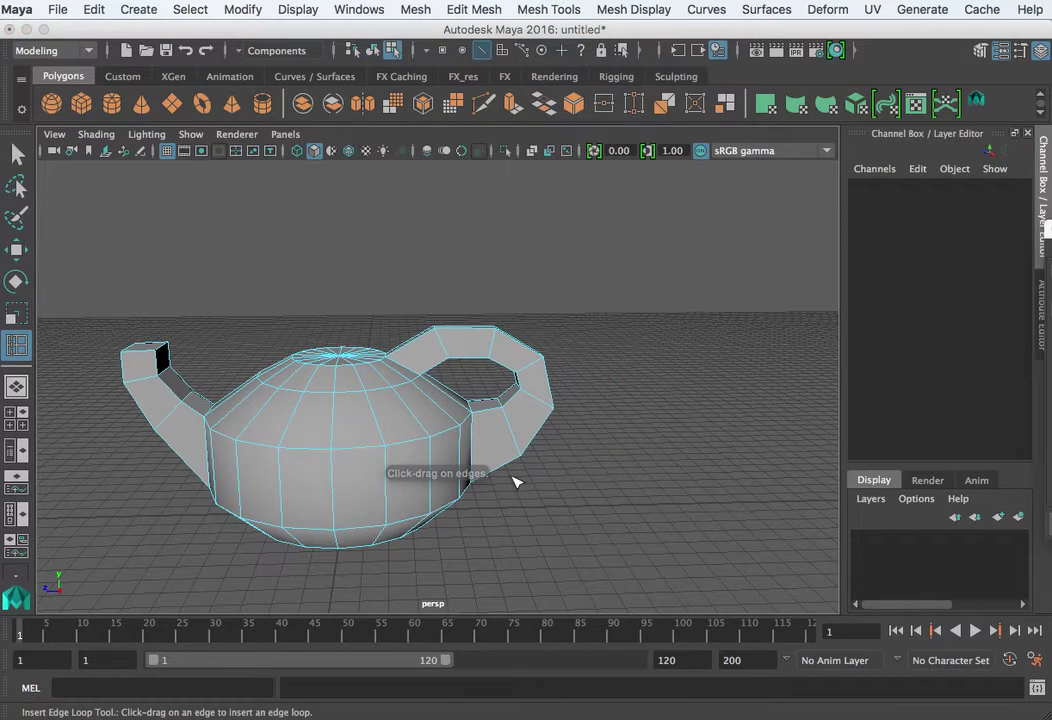
scroll(646, 470, "down", 2)
scroll(632, 462, "up", 6)
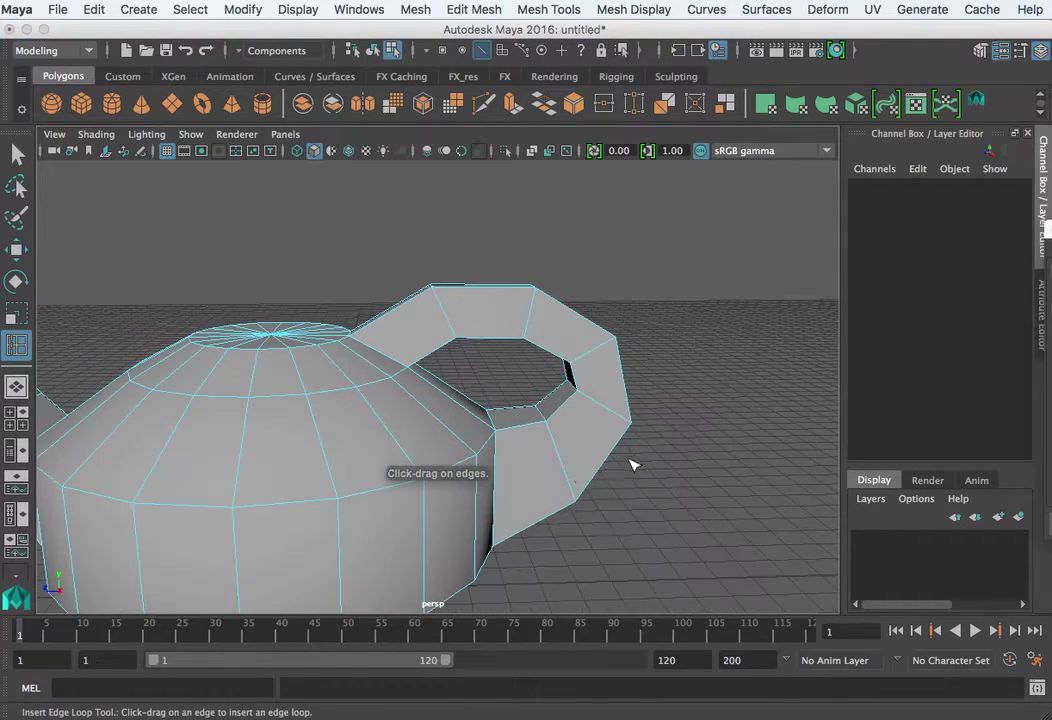
left_click_drag(538, 500, 490, 462, "alt")
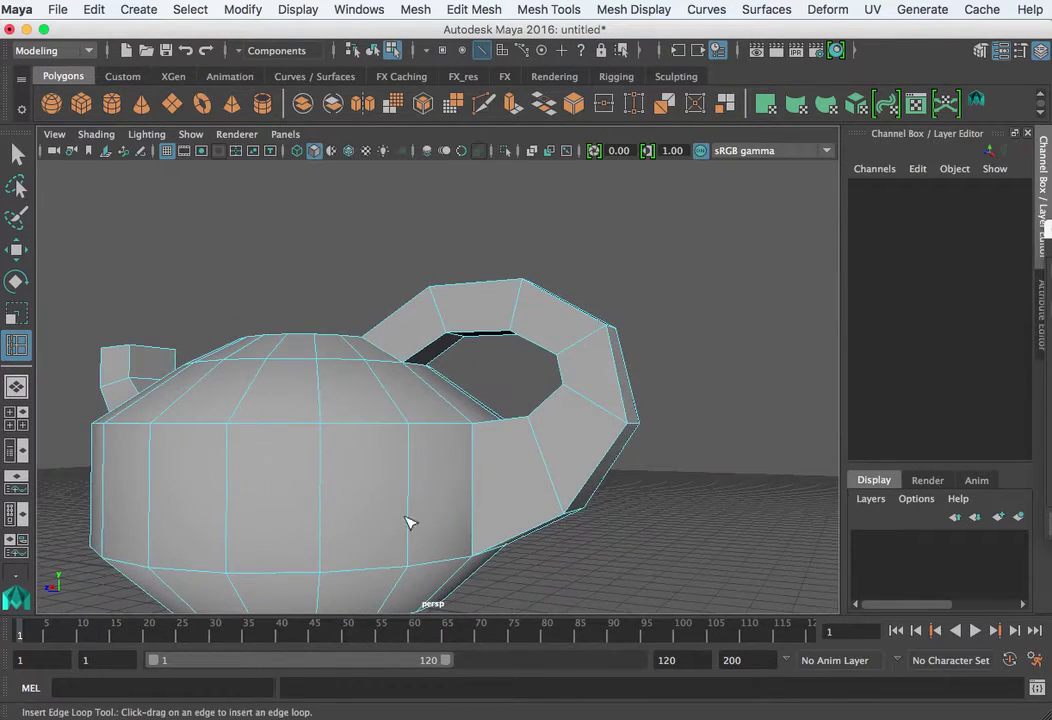
left_click_drag(408, 485, 432, 497)
key("z")
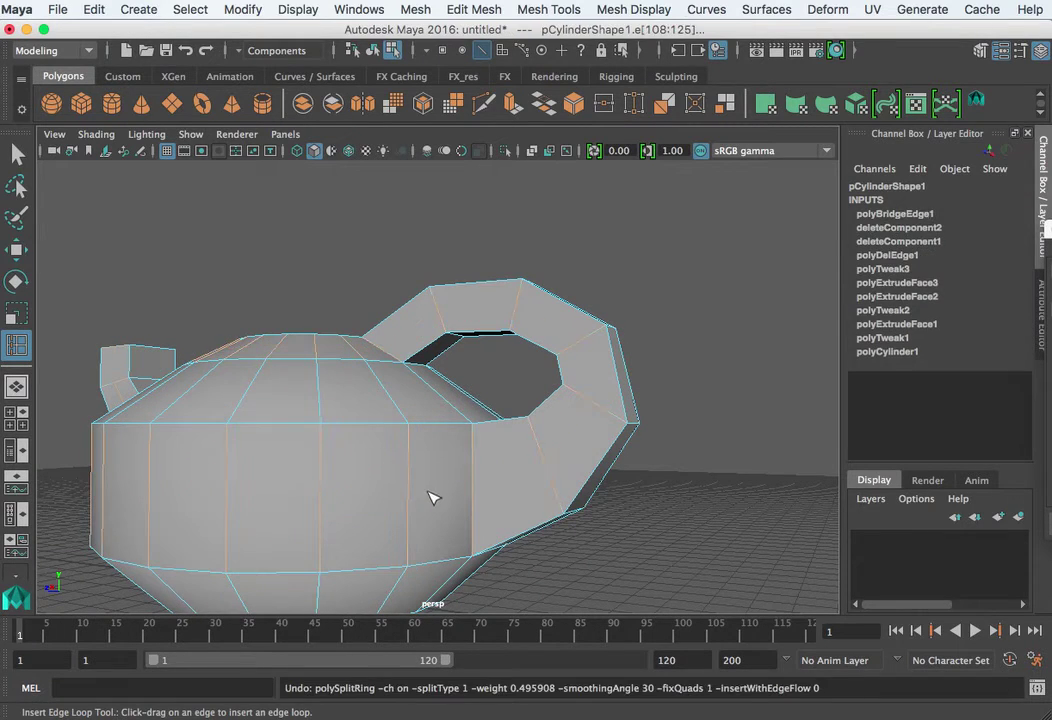
left_click(15, 152)
Delete another front face to widen the hole in the teapot body.
right_click_drag(357, 416, 360, 465)
left_click(367, 470)
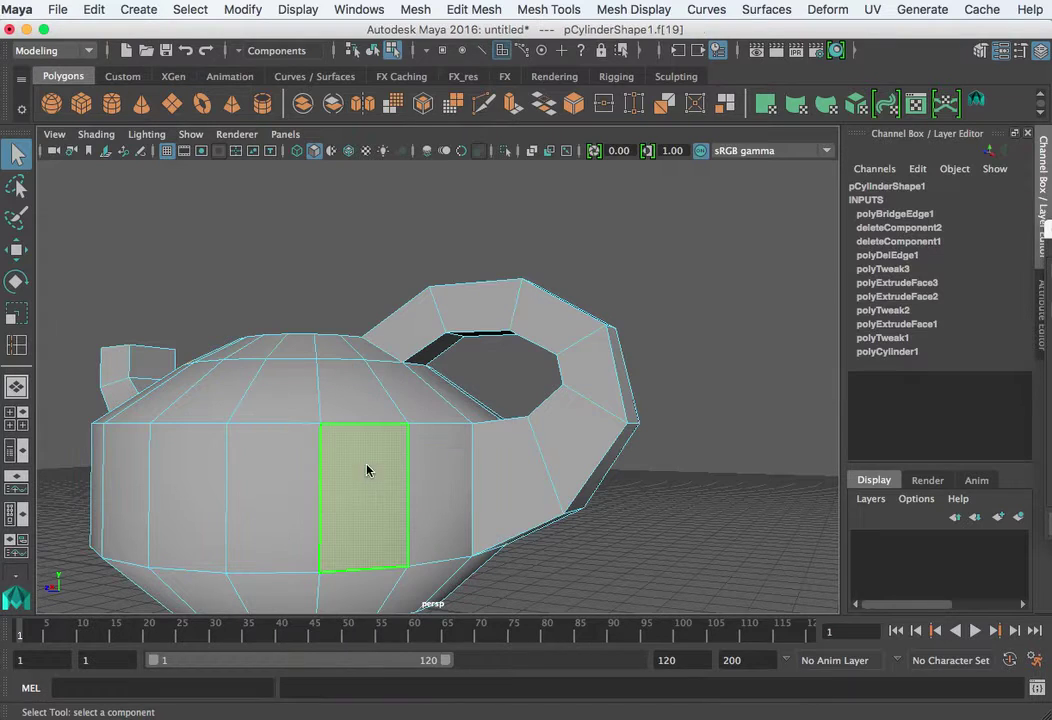
key("Delete")
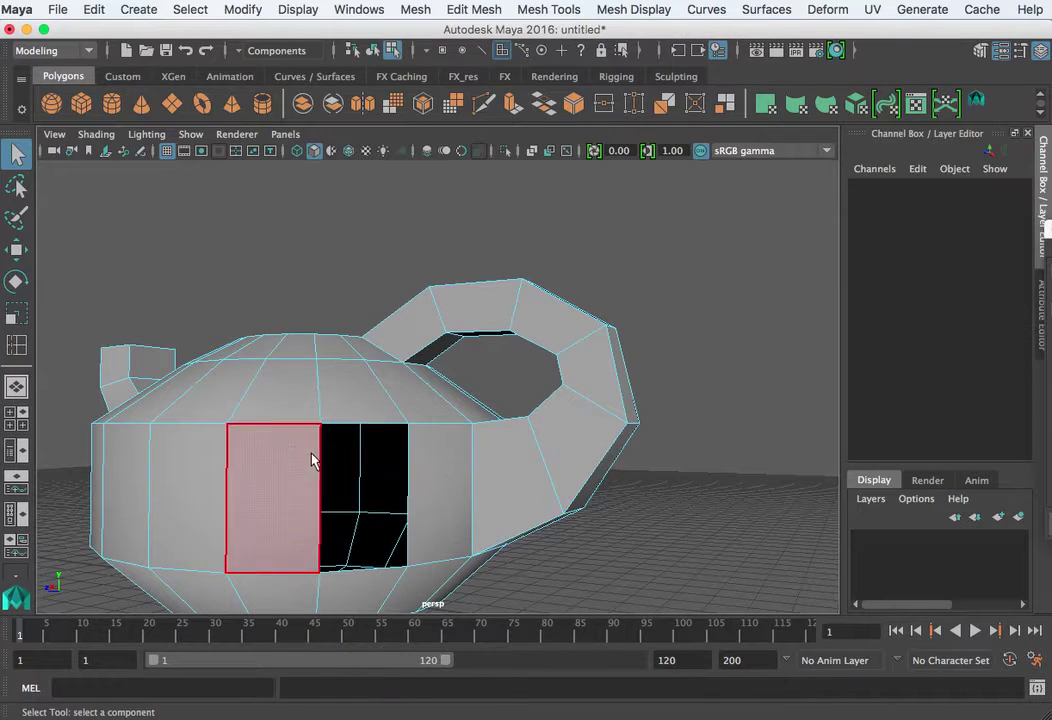
Insert a horizontal edge loop around the body, then select the whole teapot in Object Mode.
left_click(456, 12)
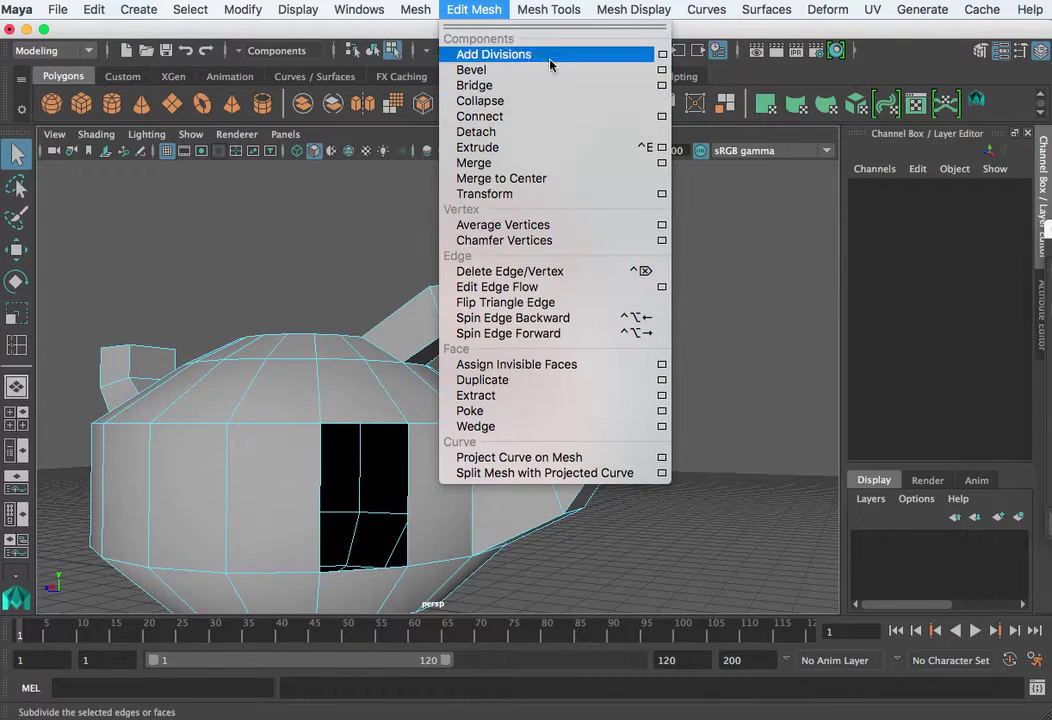
mouse_move(548, 9)
left_click(574, 132)
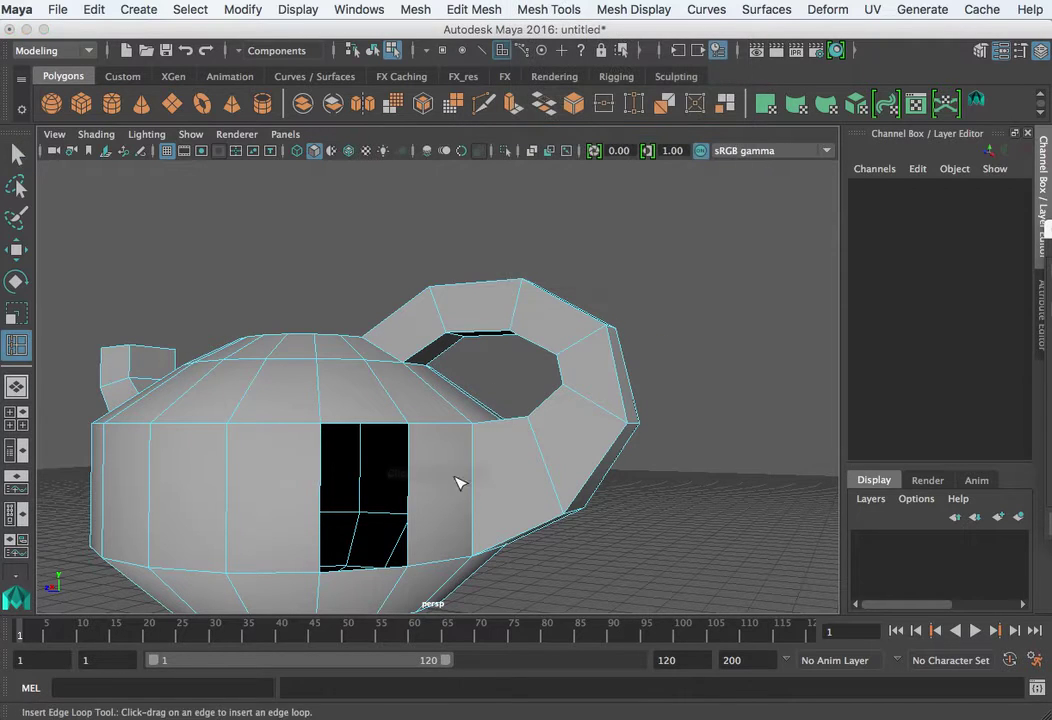
left_click(410, 506)
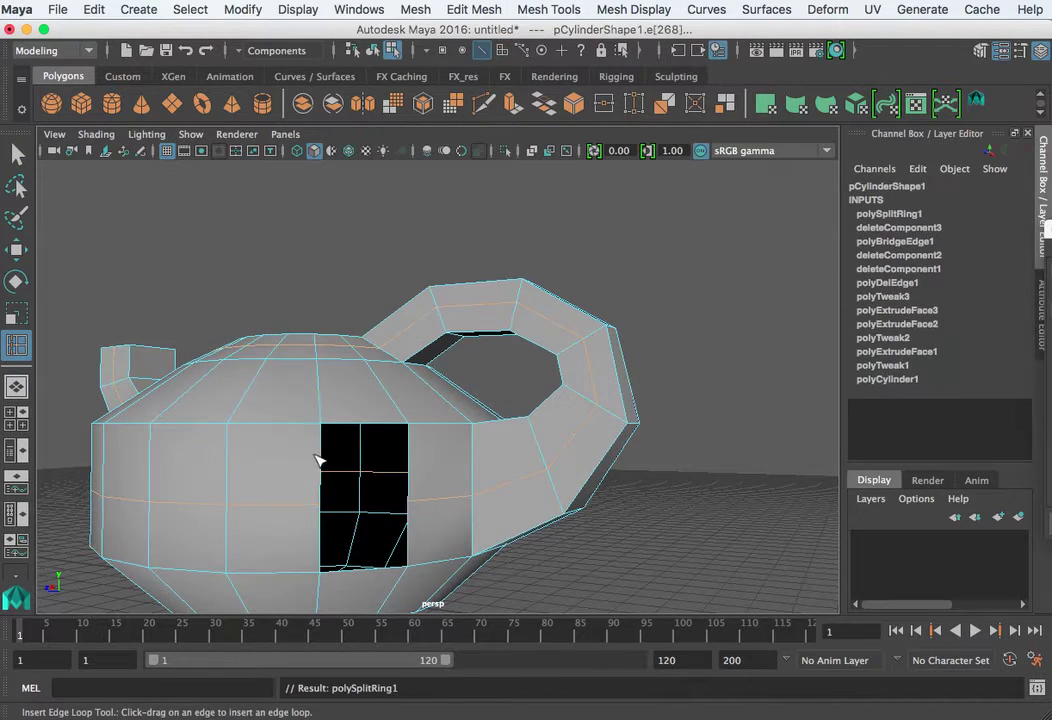
left_click_drag(298, 495, 268, 498, "alt")
right_click_drag(258, 418, 350, 395)
left_click(293, 489)
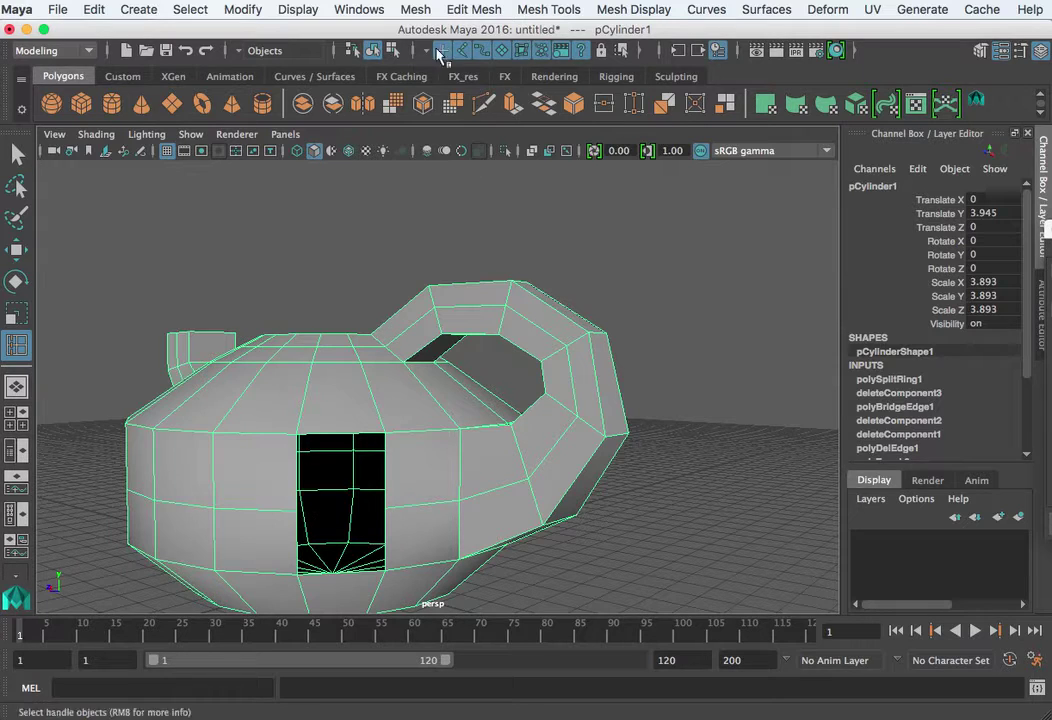
Append a polygon between two hole border edges to fill the upper front hole, then enter Face mode.
left_click(455, 10)
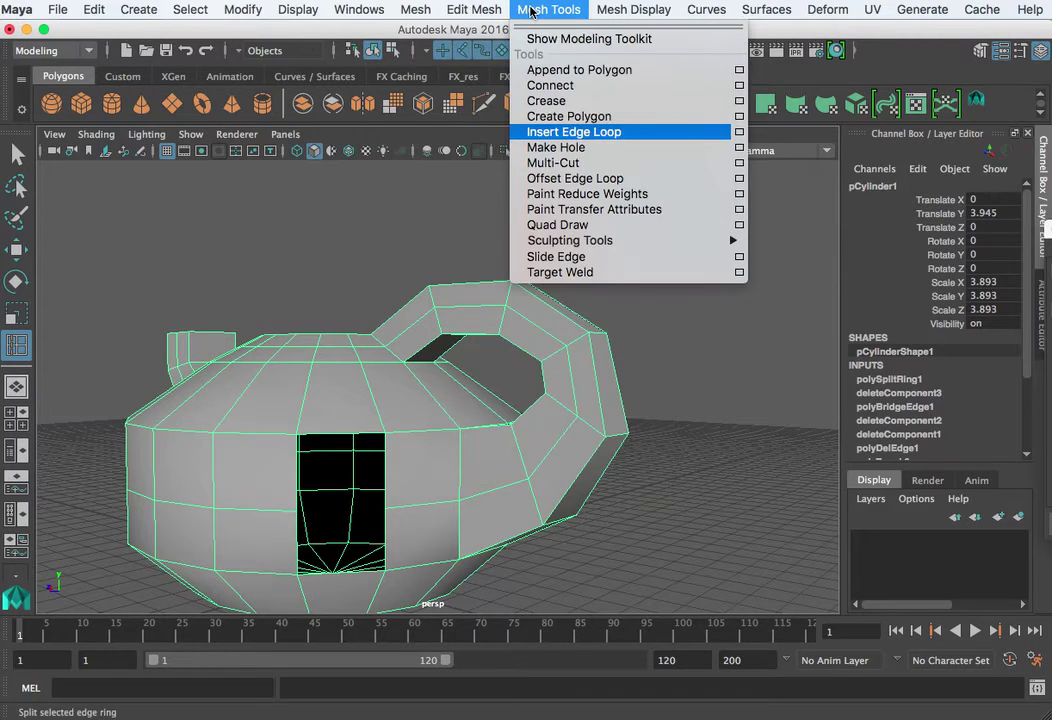
left_click(543, 72)
scroll(395, 518, "up", 2)
left_click_drag(384, 519, 434, 443, "alt")
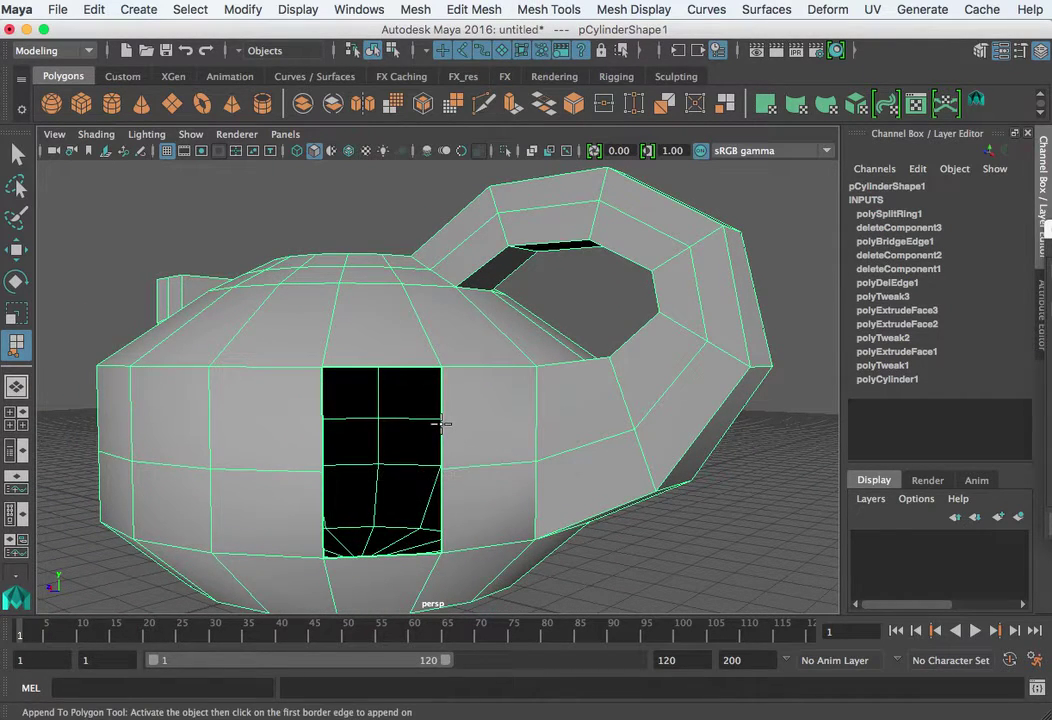
left_click(441, 424)
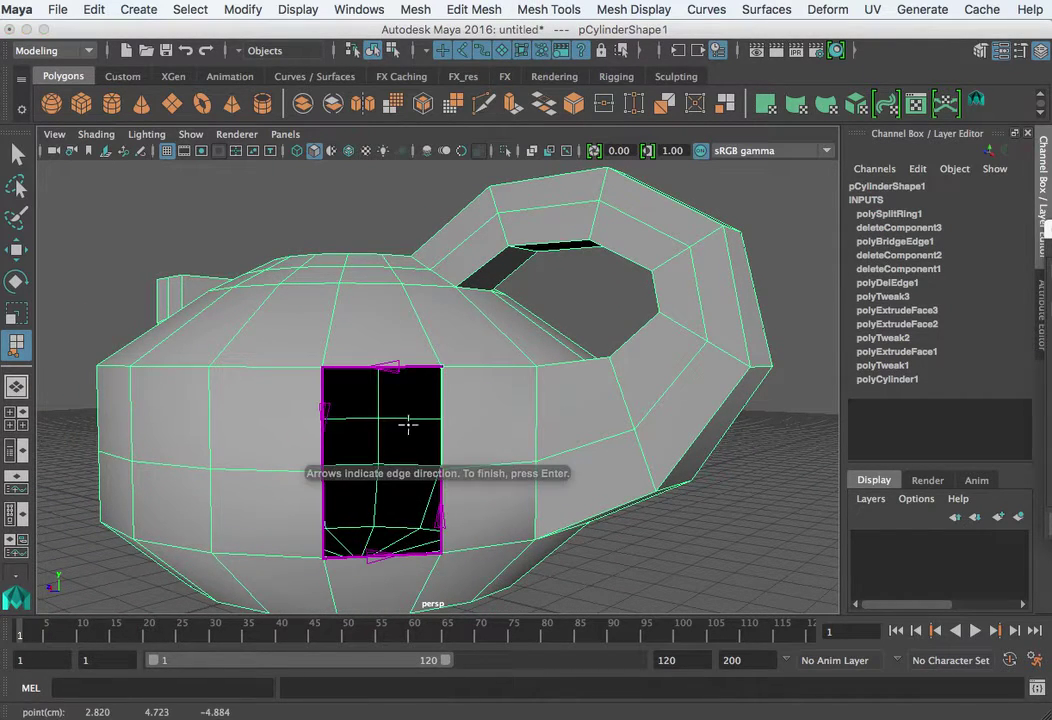
left_click(321, 428)
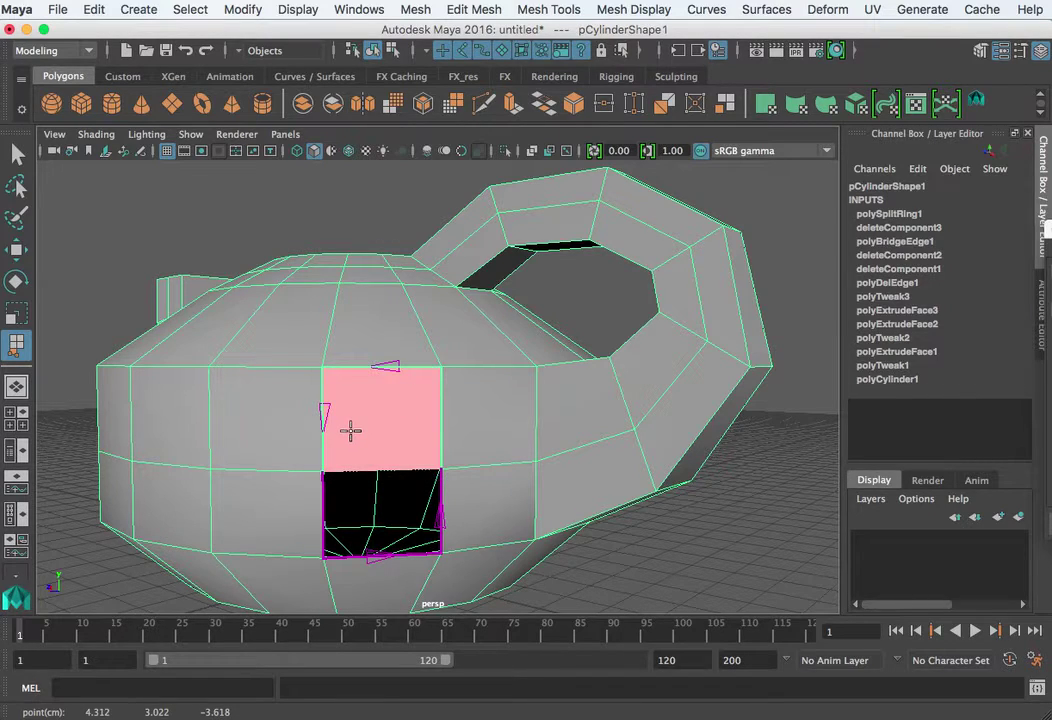
key("Return")
left_click_drag(352, 437, 372, 414, "alt")
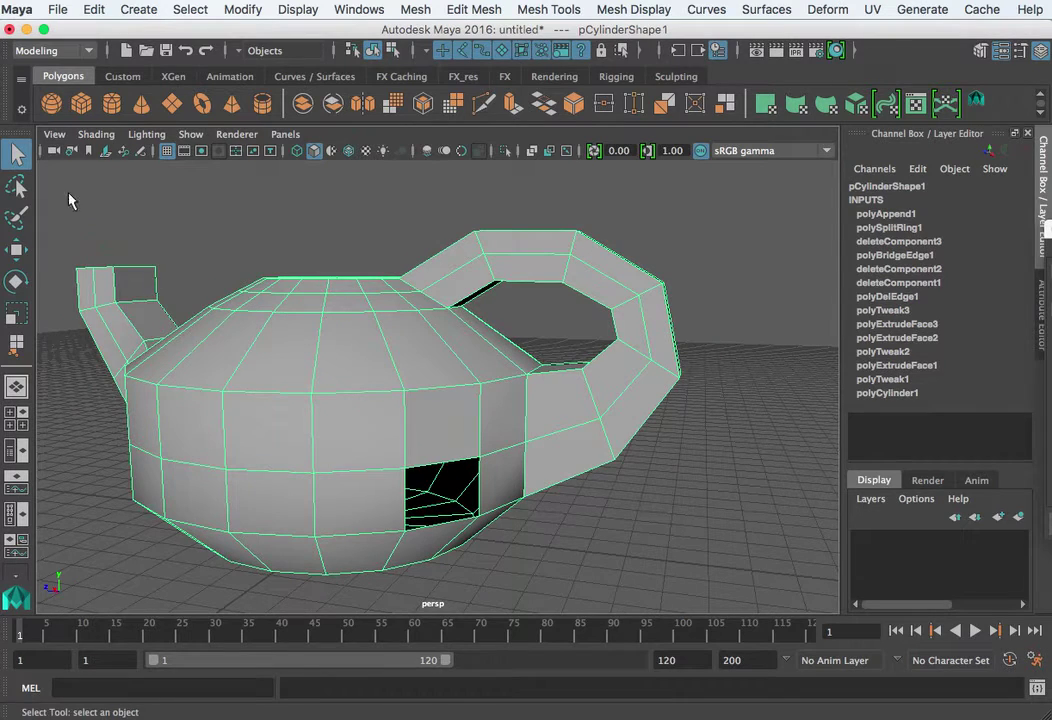
right_click_drag(467, 416, 481, 463)
left_click(400, 300)
Select a top body face, raise a CV on the second handle's curve, then reselect the teapot.
left_click(393, 306)
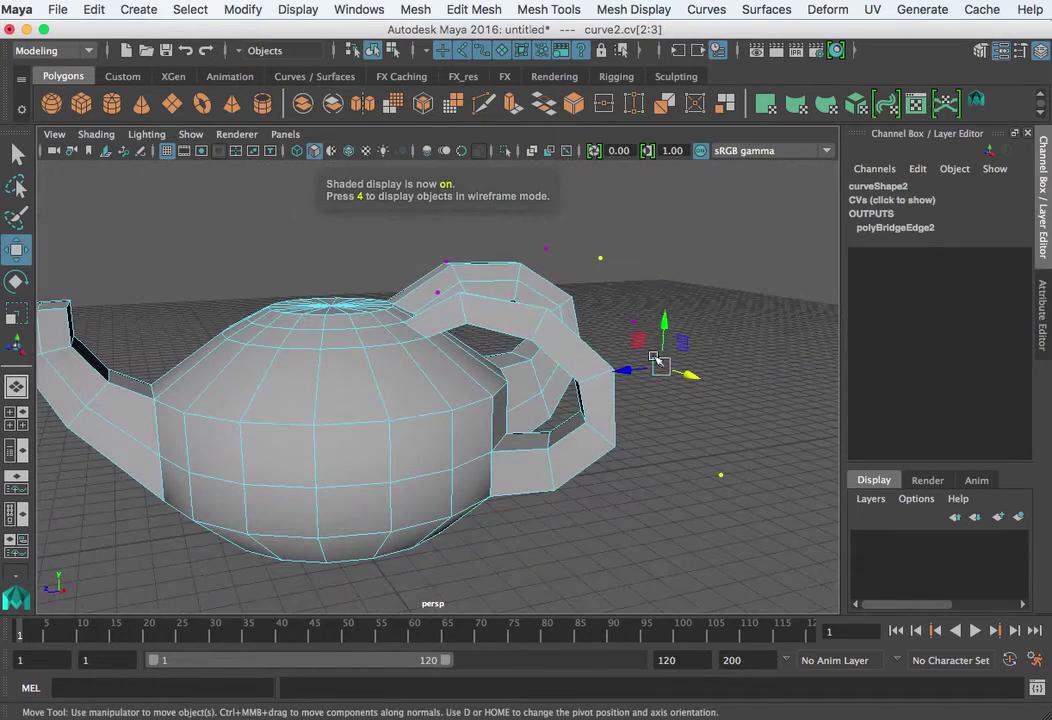
left_click_drag(660, 360, 670, 300)
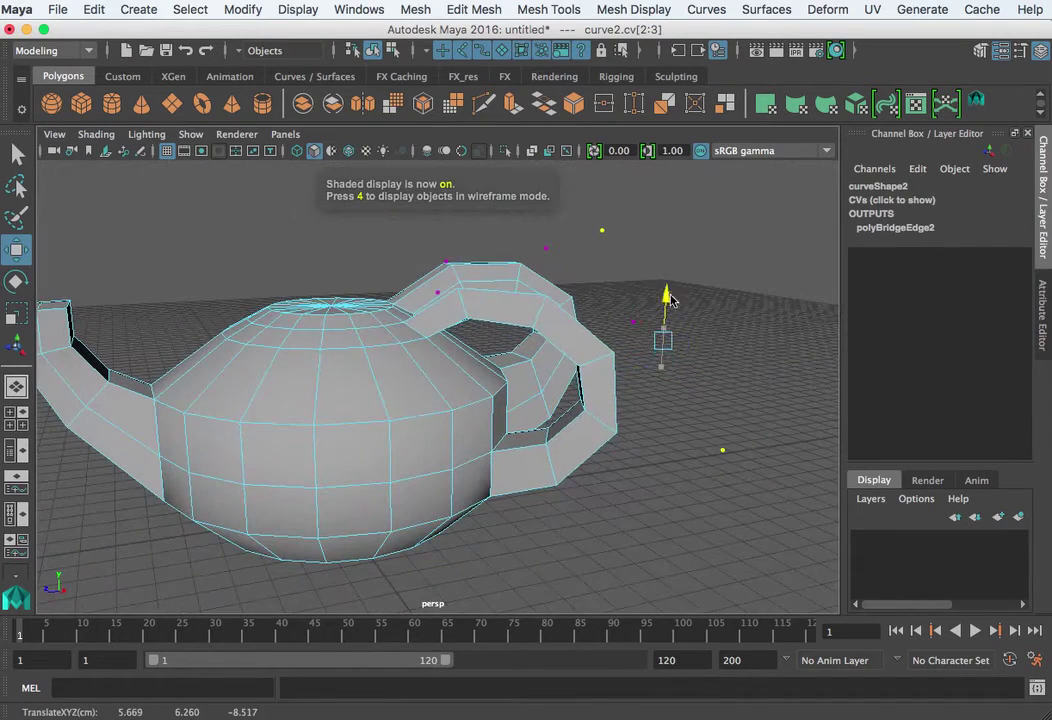
right_click_drag(670, 300, 667, 493, "alt")
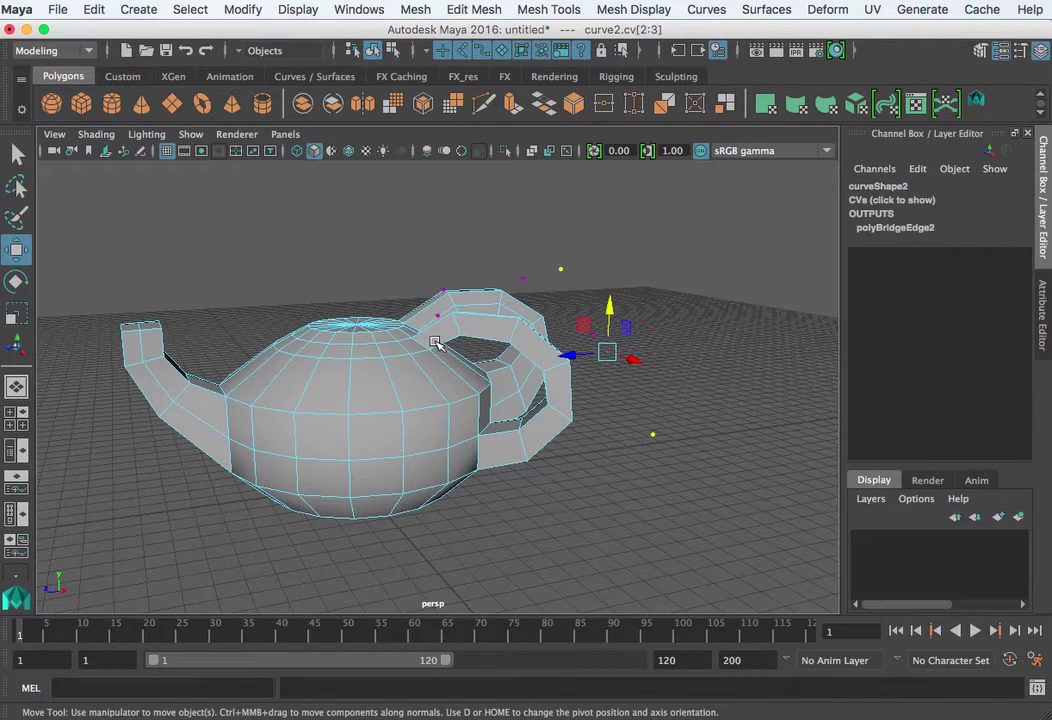
right_click_drag(432, 344, 517, 315)
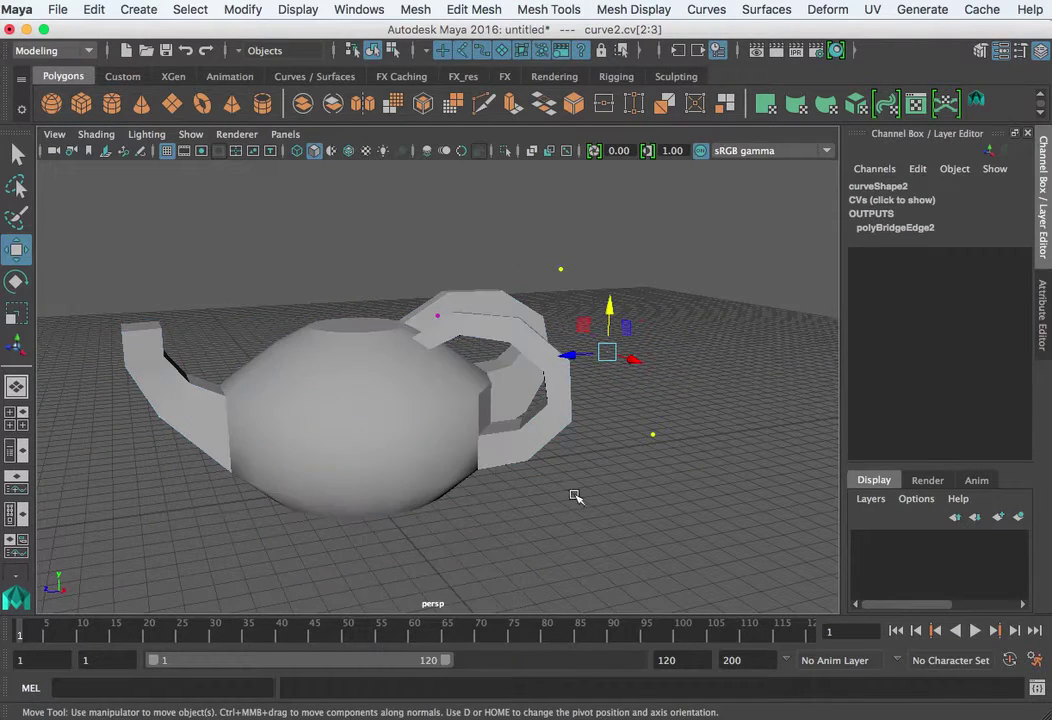
left_click(486, 396)
right_click_drag(486, 396, 560, 499, "alt")
left_click_drag(516, 515, 500, 514, "alt")
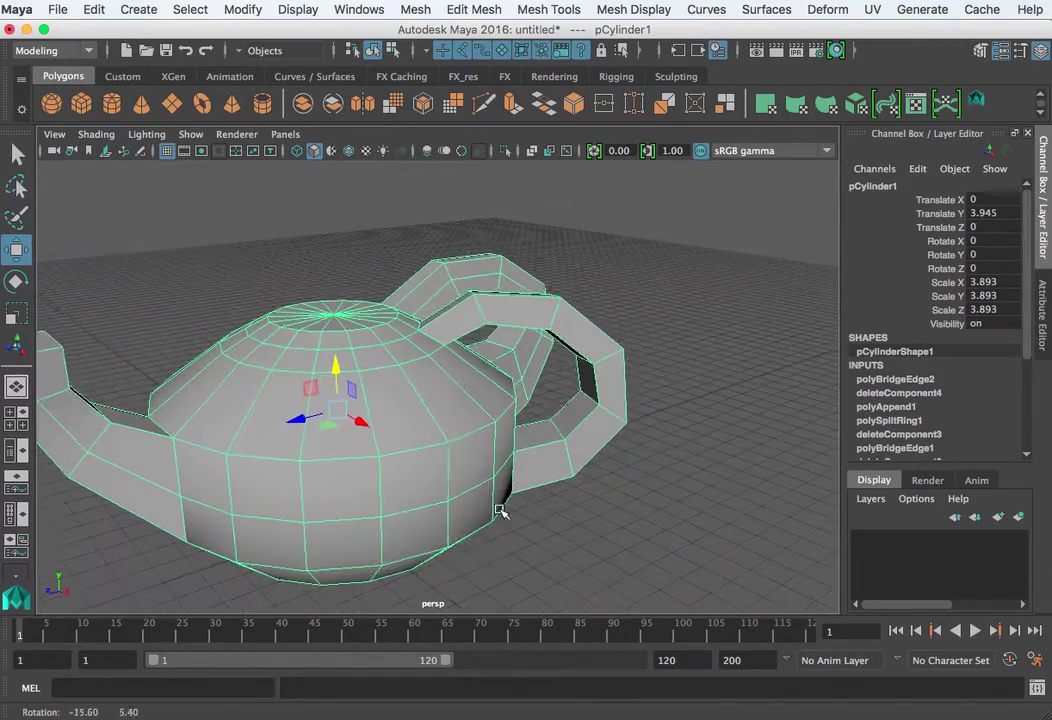
In Face mode, select a body face near the handle plus a front body face.
right_click_drag(410, 350, 406, 397)
left_click(510, 445)
left_click_drag(510, 445, 499, 444, "alt")
left_click(425, 481, "shift")
left_click_drag(521, 521, 482, 532, "alt")
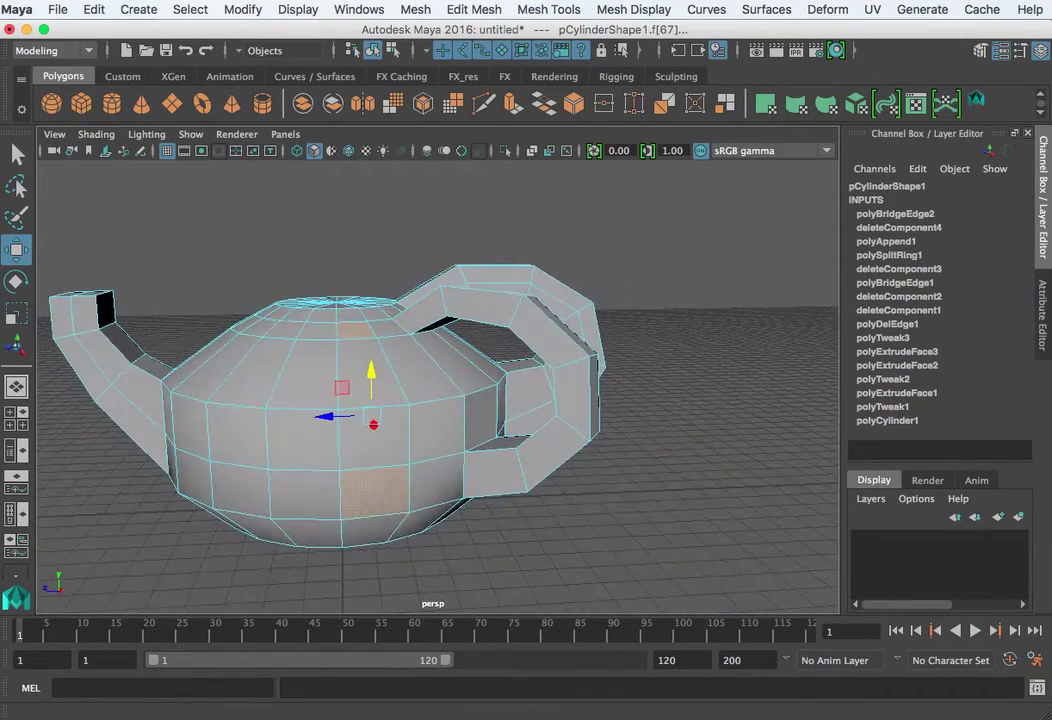
Bridge the selected top and front faces into a new 5-division curved handle.
left_click_drag(751, 235, 732, 148)
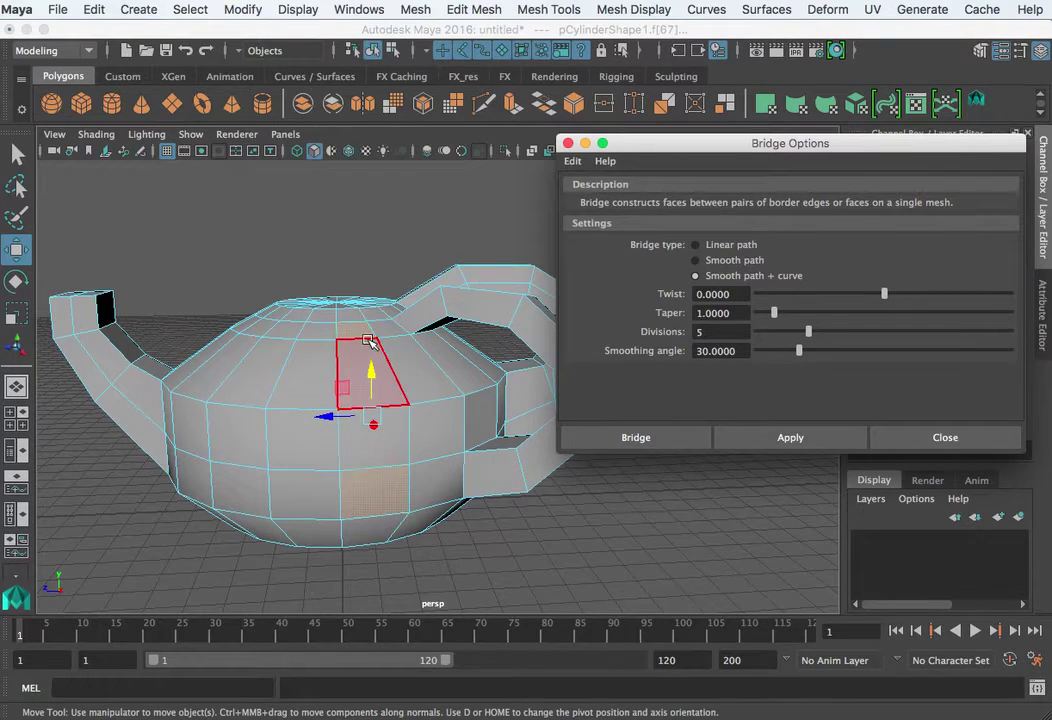
left_click(803, 445)
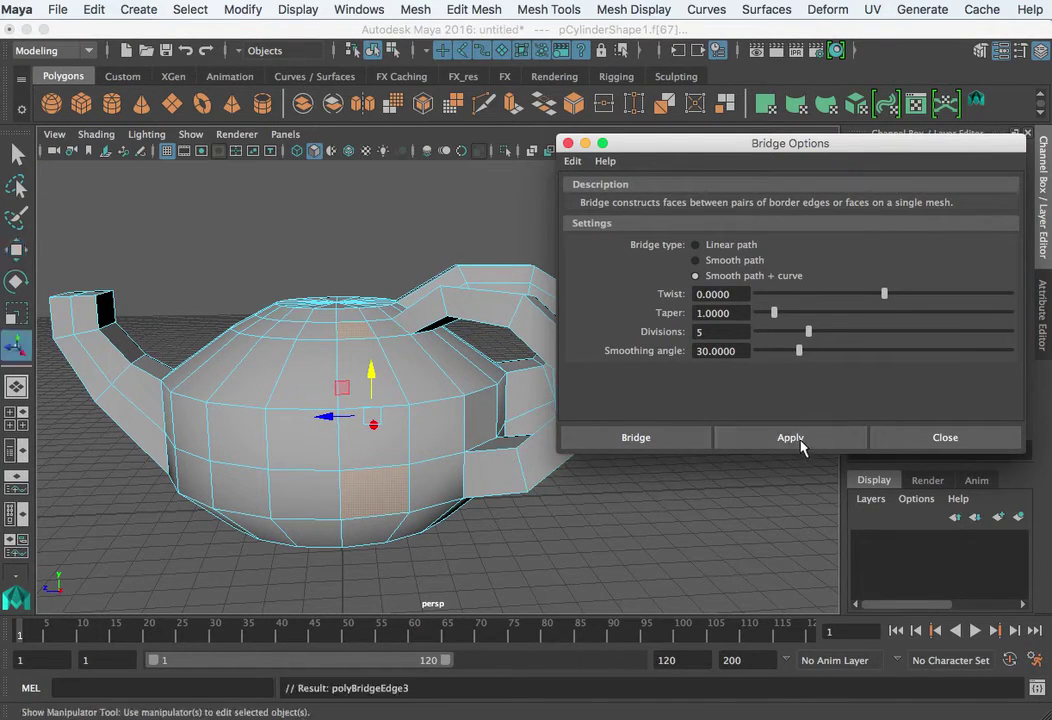
left_click_drag(670, 487, 488, 500, "alt")
Set polyBridgeEdge3's Bridge Offset to 1.
left_click_drag(681, 145, 1038, 287)
left_click_drag(683, 415, 764, 291, "alt")
left_click(780, 251)
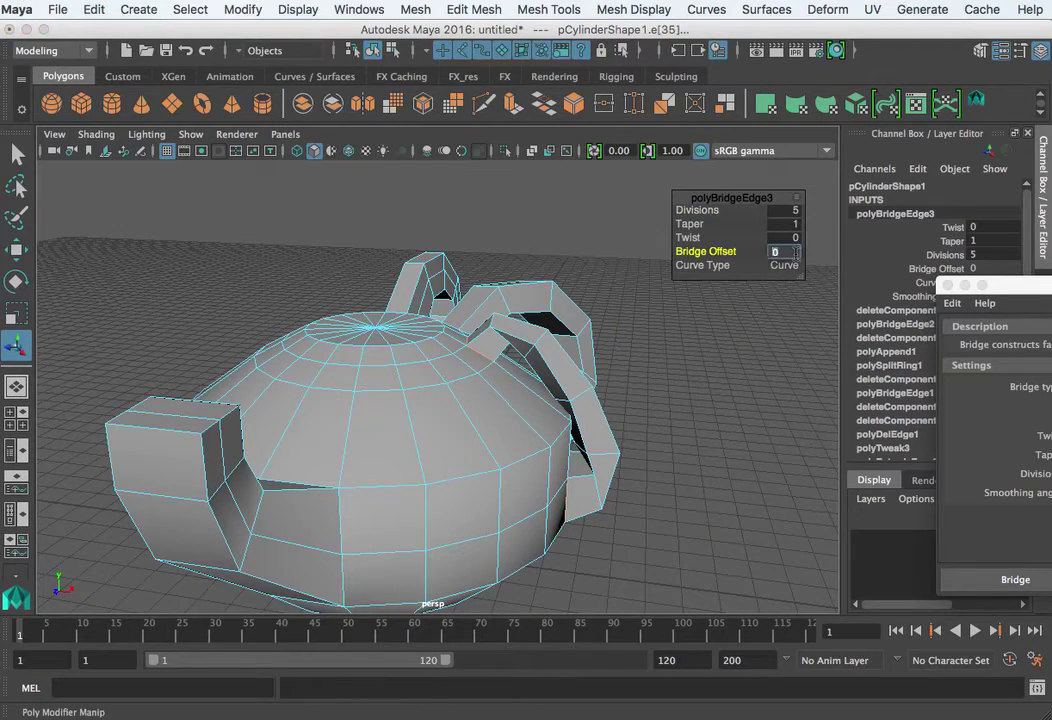
left_click(773, 251)
key("Return")
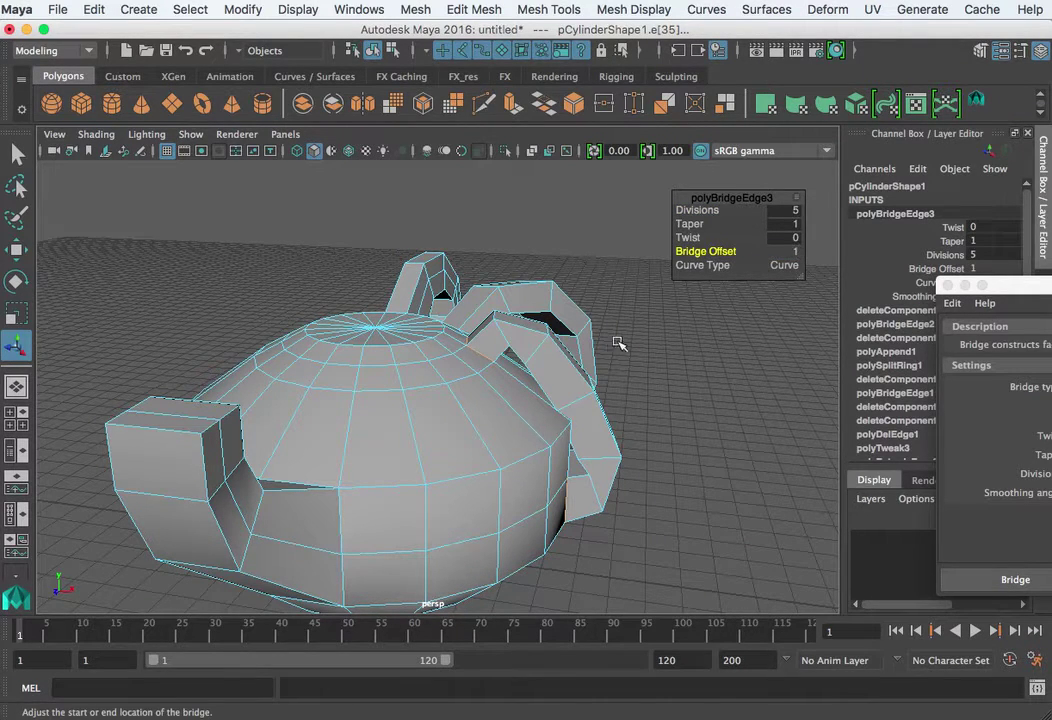
right_click_drag(583, 395, 583, 395)
Switch to wireframe and show the control vertices of the third handle's guide curve.
key("4")
left_click_drag(583, 395, 640, 447, "alt")
right_click_drag(594, 383, 629, 369)
left_click_drag(629, 369, 586, 371, "alt")
right_click_drag(586, 371, 505, 367)
left_click_drag(590, 371, 618, 352, "alt")
Select two CVs of curve3, scale them flatter in Y and move them outward in X.
left_click(552, 280)
left_click_drag(552, 280, 674, 425, "alt")
left_click(646, 484, "shift")
left_click_drag(646, 486, 727, 454, "alt")
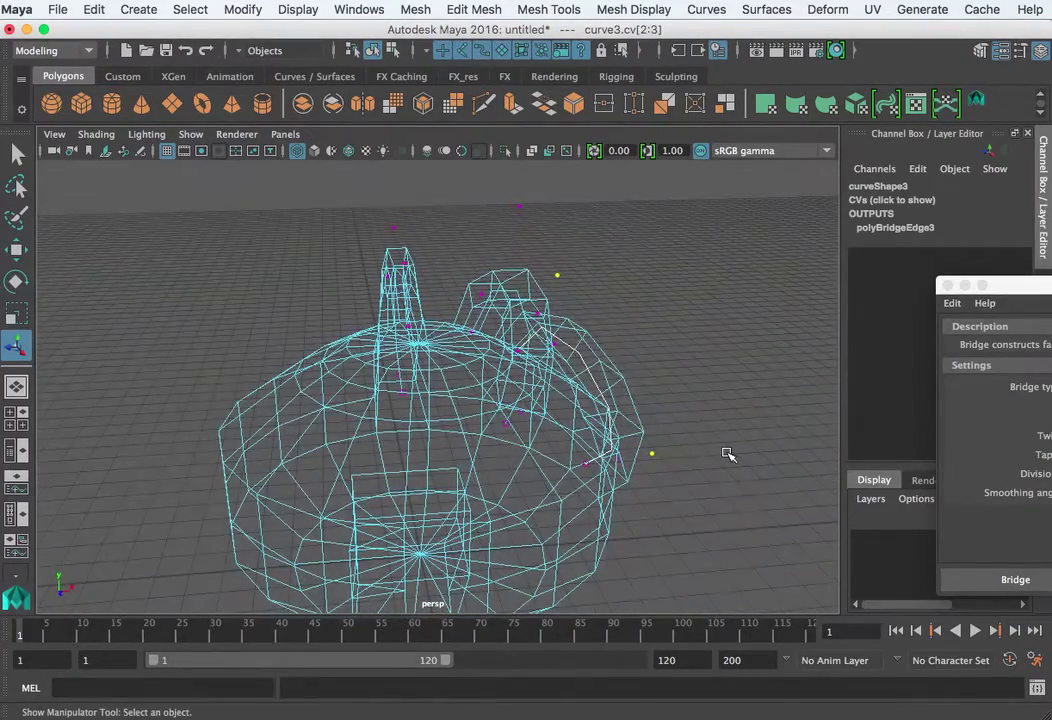
key("r")
mouse_move(612, 334)
left_mouse_down()
mouse_move(613, 350)
mouse_move(700, 372)
mouse_move(679, 465)
mouse_move(596, 463)
mouse_move(653, 463)
mouse_move(698, 375)
left_mouse_up()
key("w")
Return to shaded display and object selection, then orbit to inspect the reshaped handles.
key("5")
left_click_drag(679, 305, 559, 441, "alt")
right_click_drag(553, 416, 630, 393)
left_click_drag(630, 393, 483, 480, "alt")
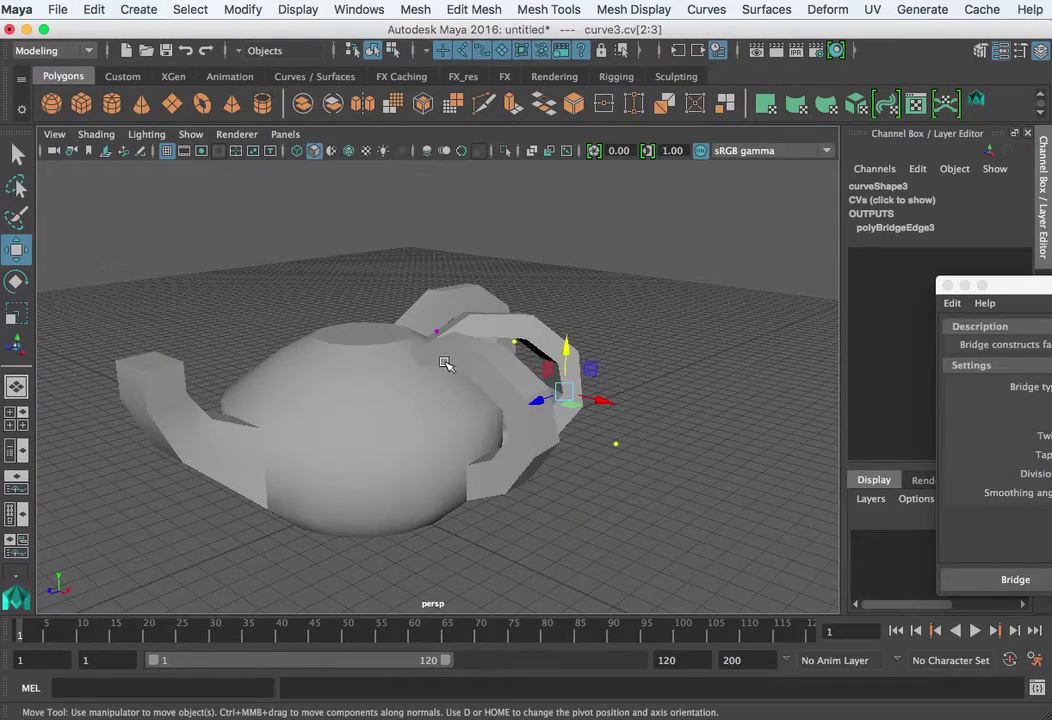
left_click_drag(521, 431, 480, 443, "alt")
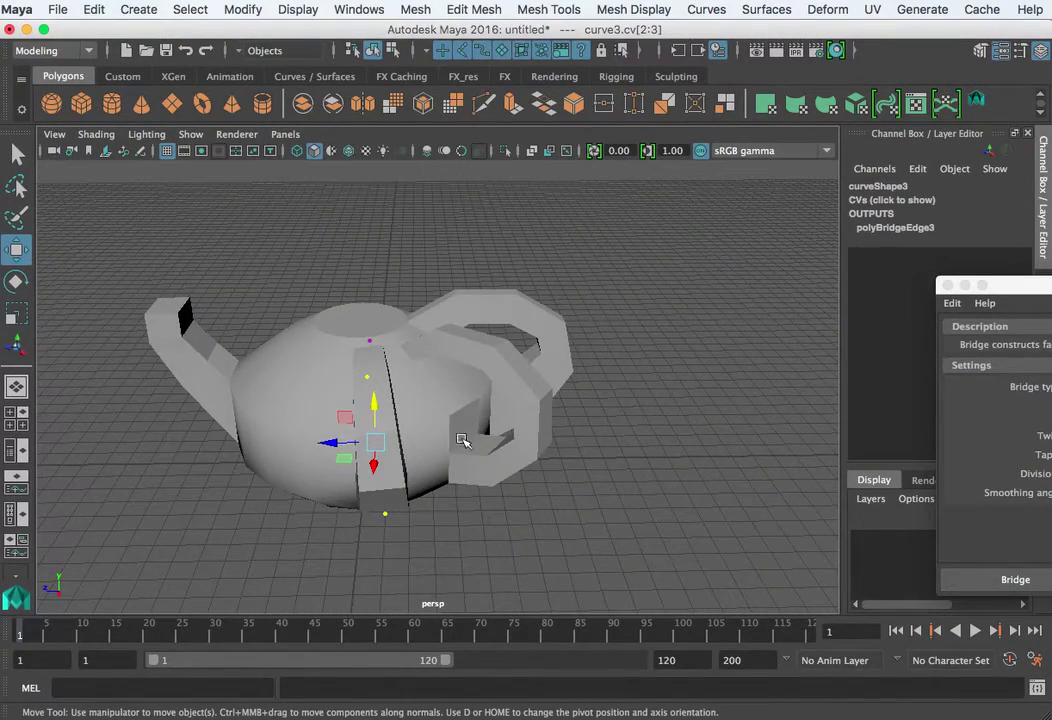
left_click_drag(477, 447, 472, 414, "alt")
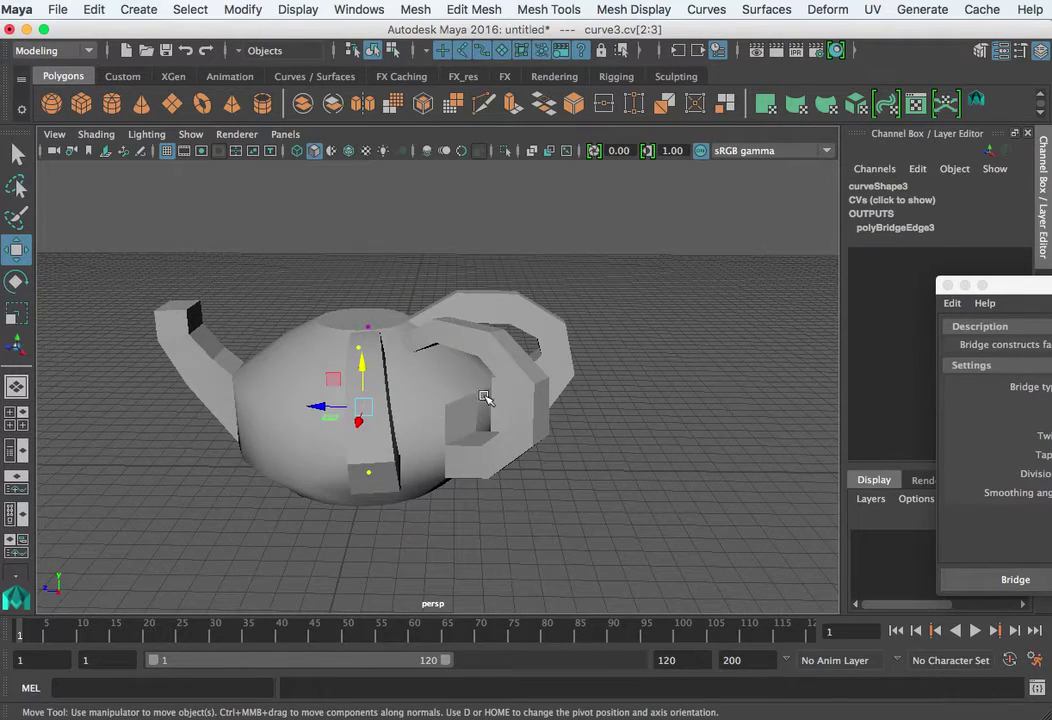
left_click_drag(560, 438, 1005, 421, "alt")
left_click_drag(800, 440, 700, 352, "alt")
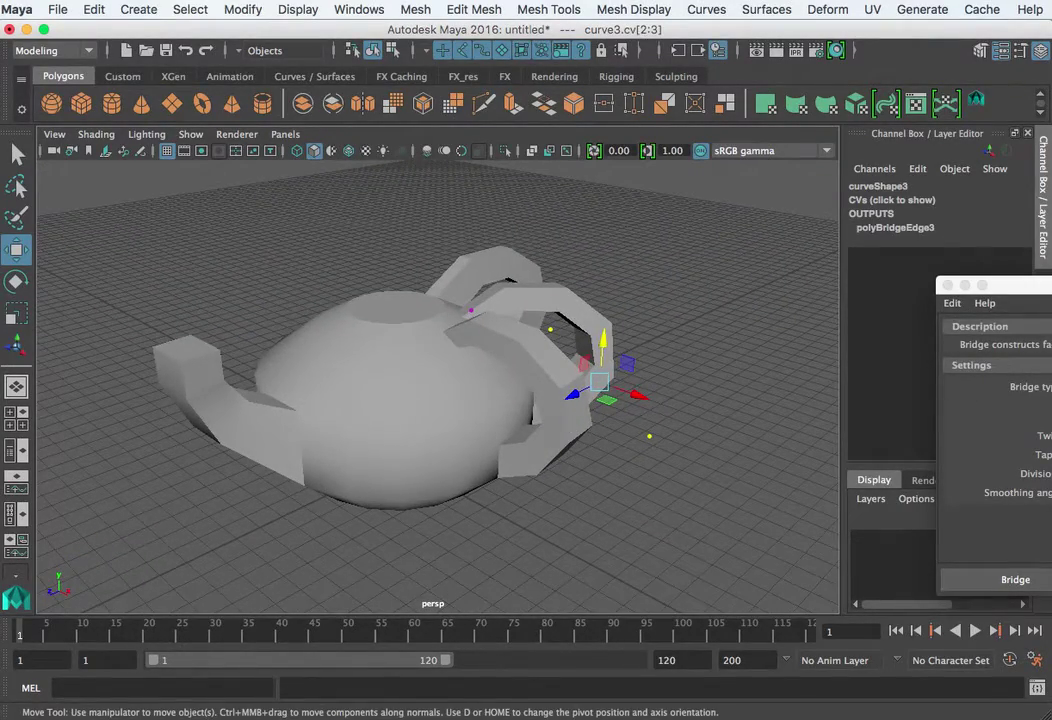